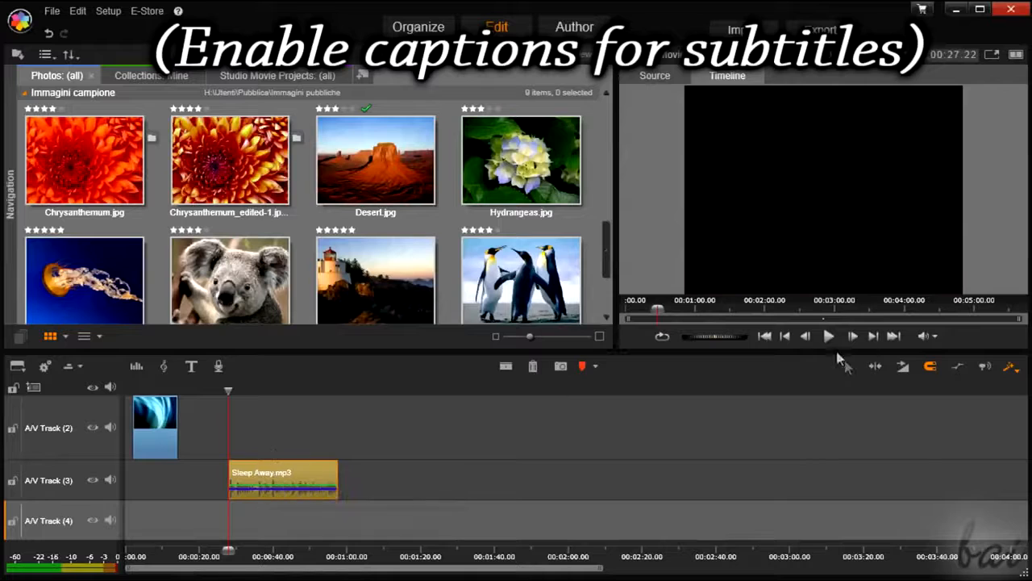
- Lengthen and reposition the Desert.jpg clip on A/V Track (2) so it ends at about 00:02:09, and open it for editing
click(832, 336)
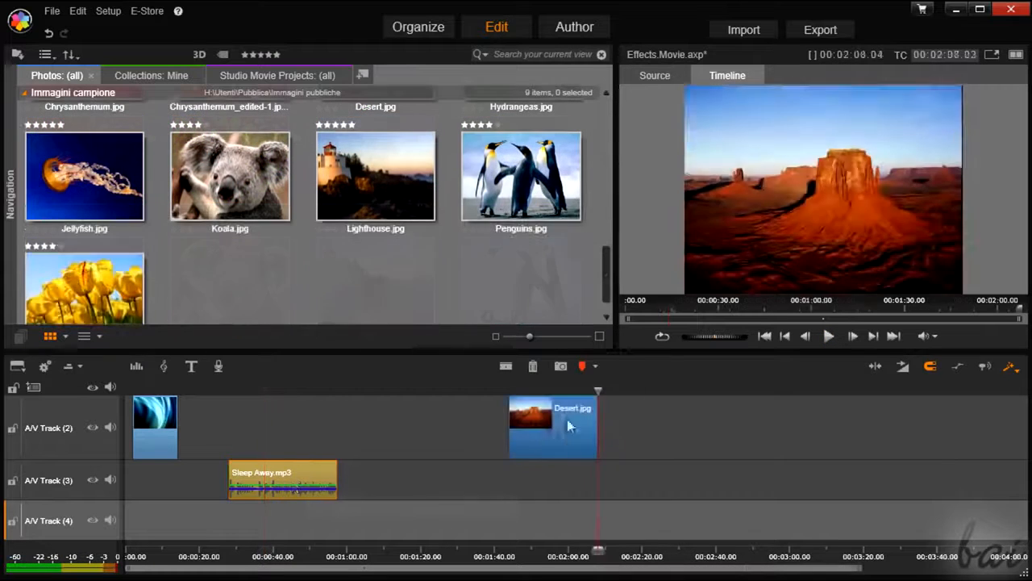
drag(567, 419, 604, 428)
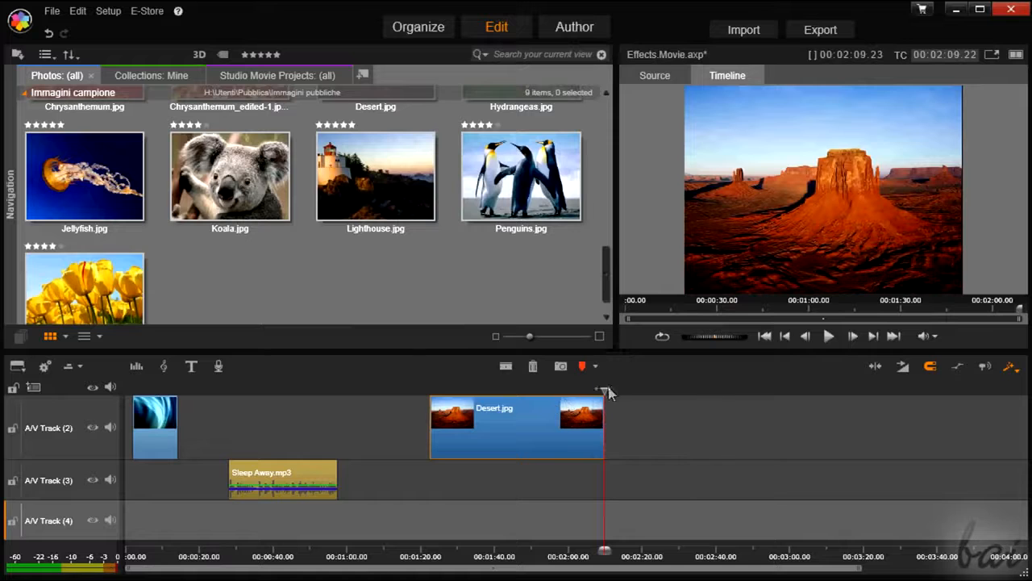
double_click(558, 426)
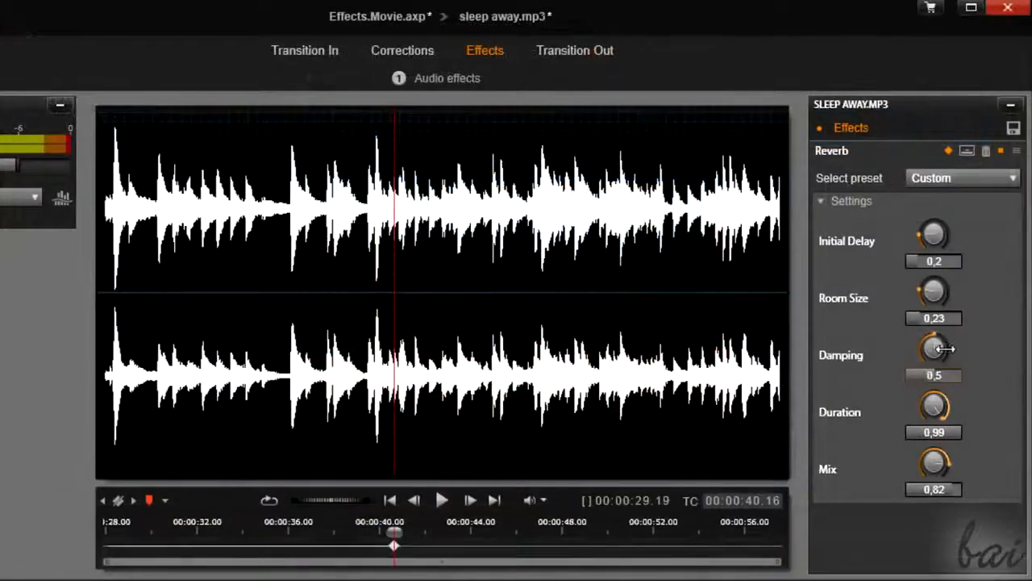
click(934, 376)
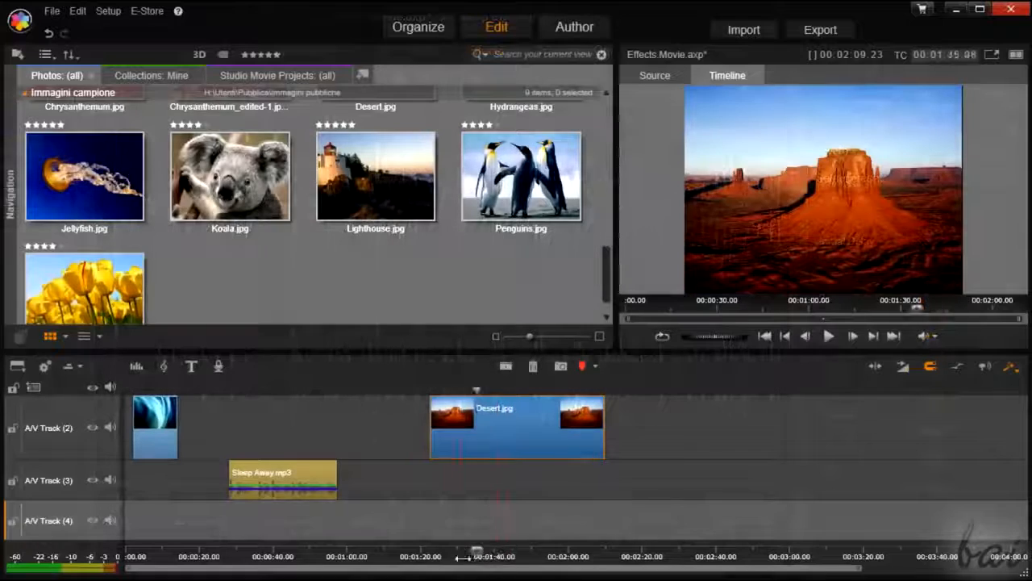
drag(454, 556, 605, 557)
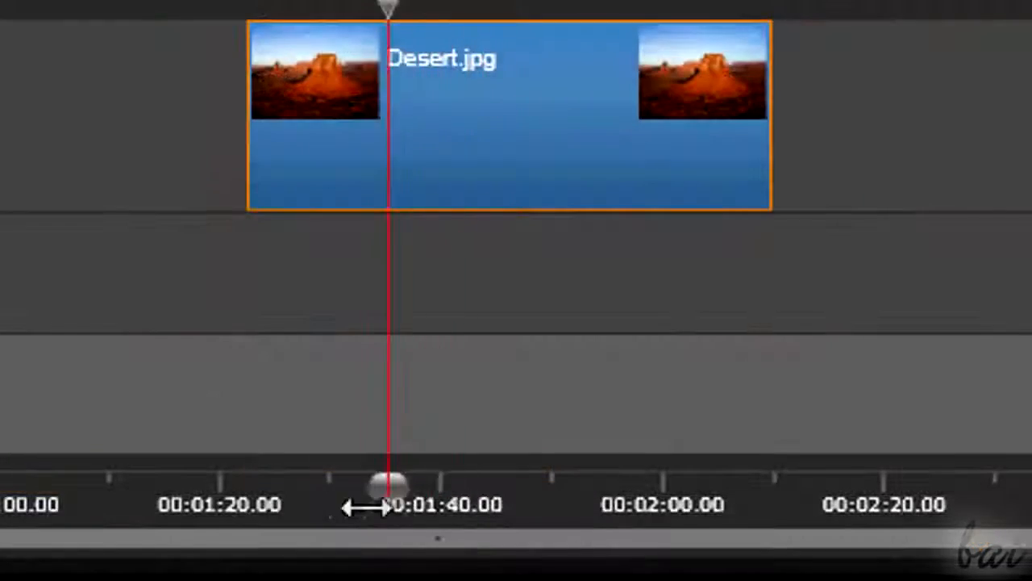
drag(367, 507, 311, 507)
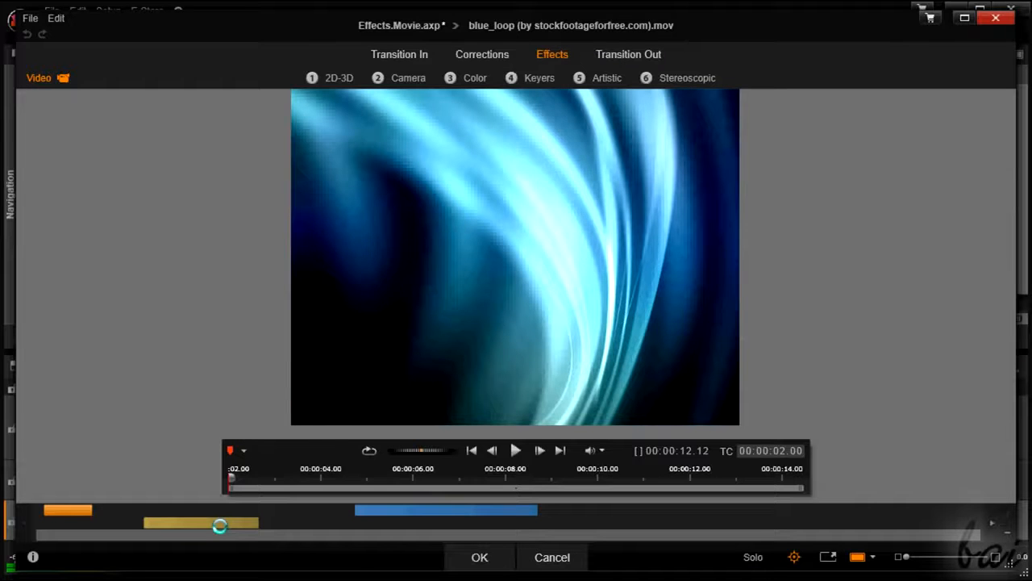
- Look through the editing sections for the audio clip and for desert.jpg: Corrections, Pan and Zoom, and Effects
click(221, 524)
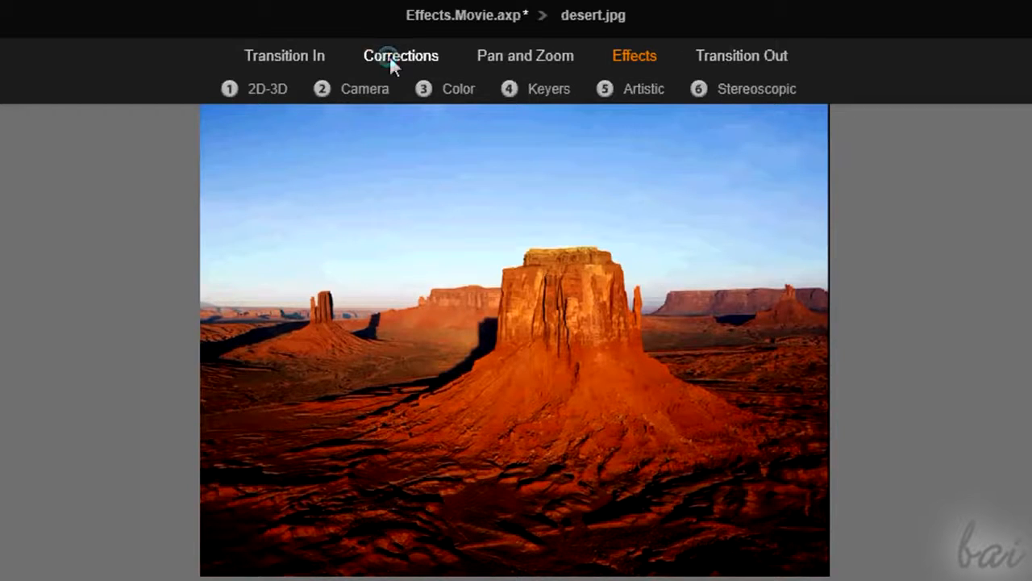
click(389, 56)
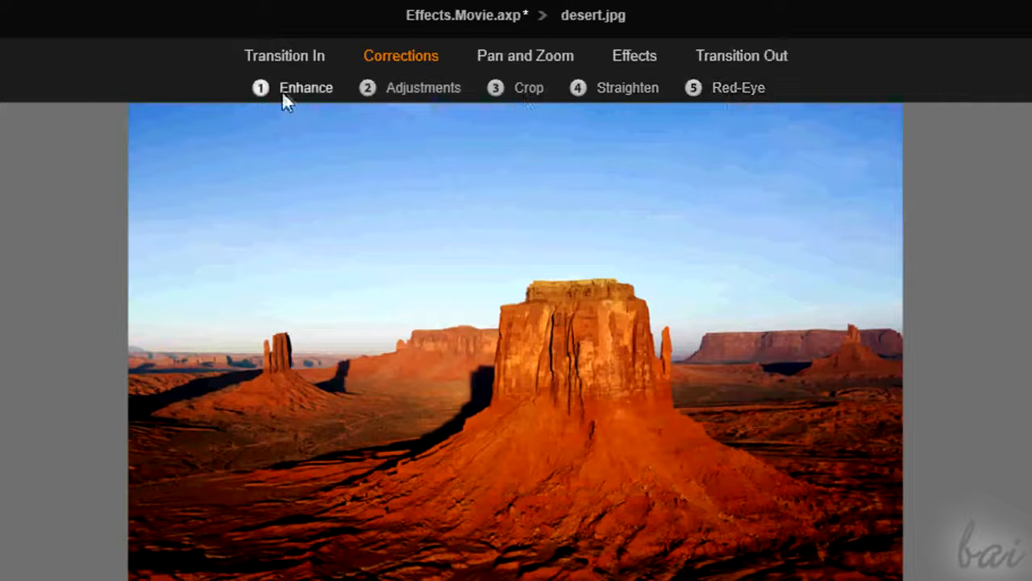
click(520, 57)
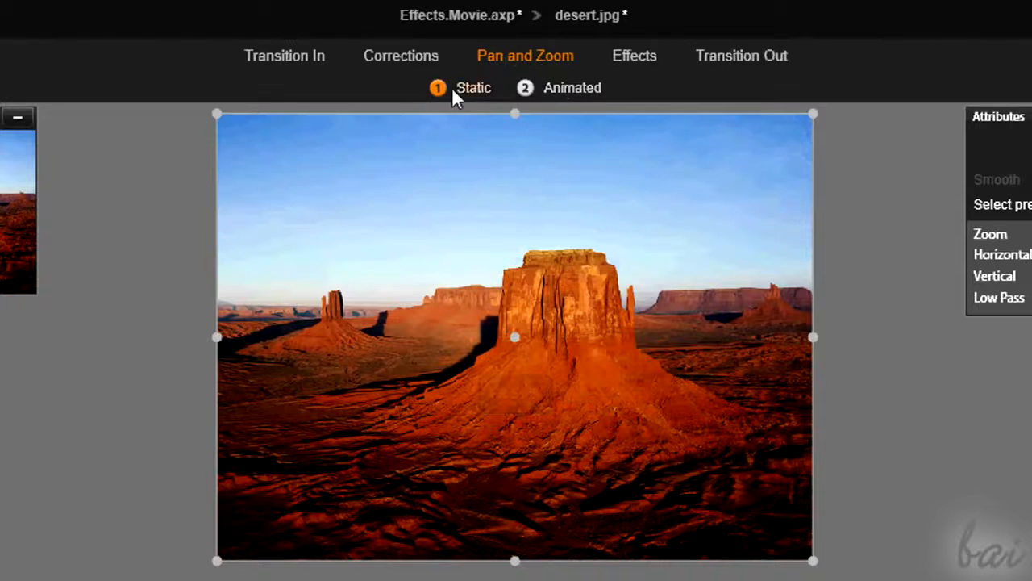
click(634, 60)
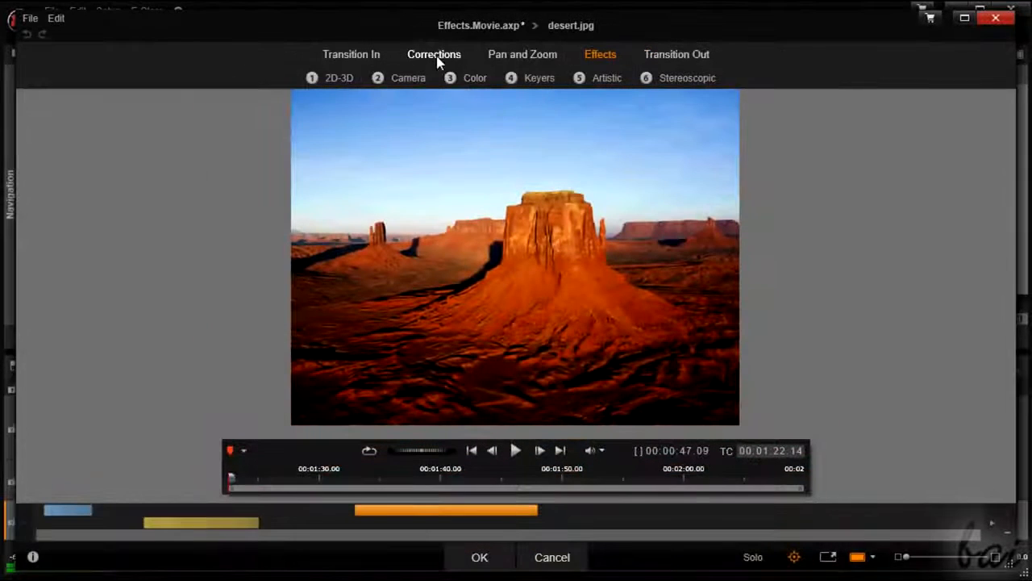
- Enhance desert.jpg with Brightness -13, Contrast -16, Temperature 27, Saturation 16 and Clarity 31
click(434, 54)
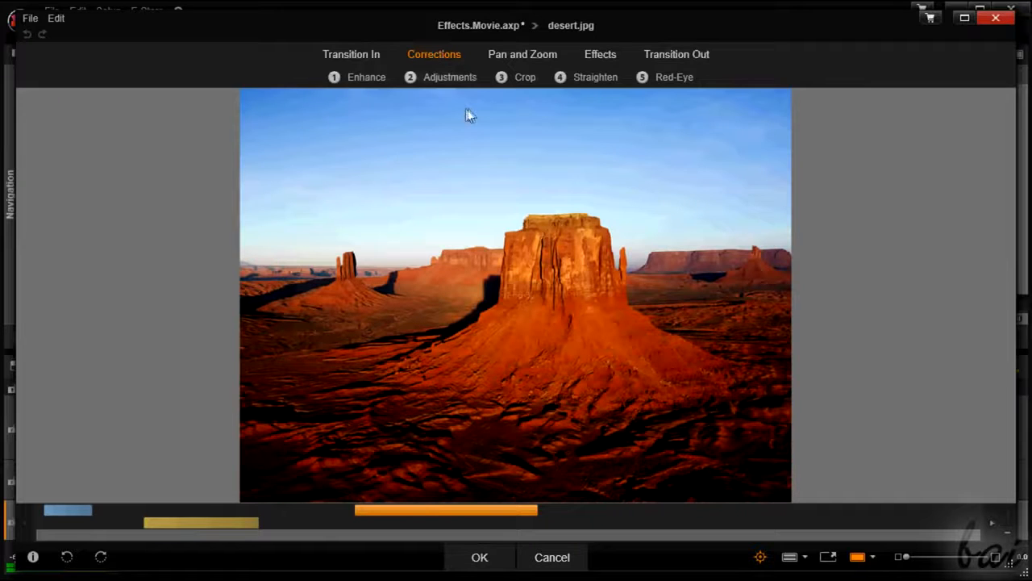
click(525, 78)
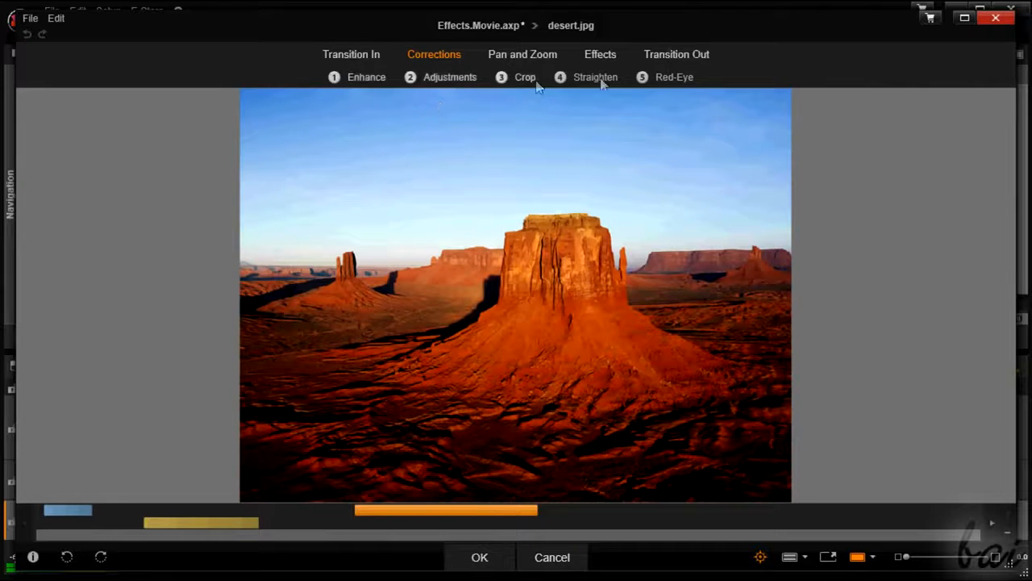
click(334, 84)
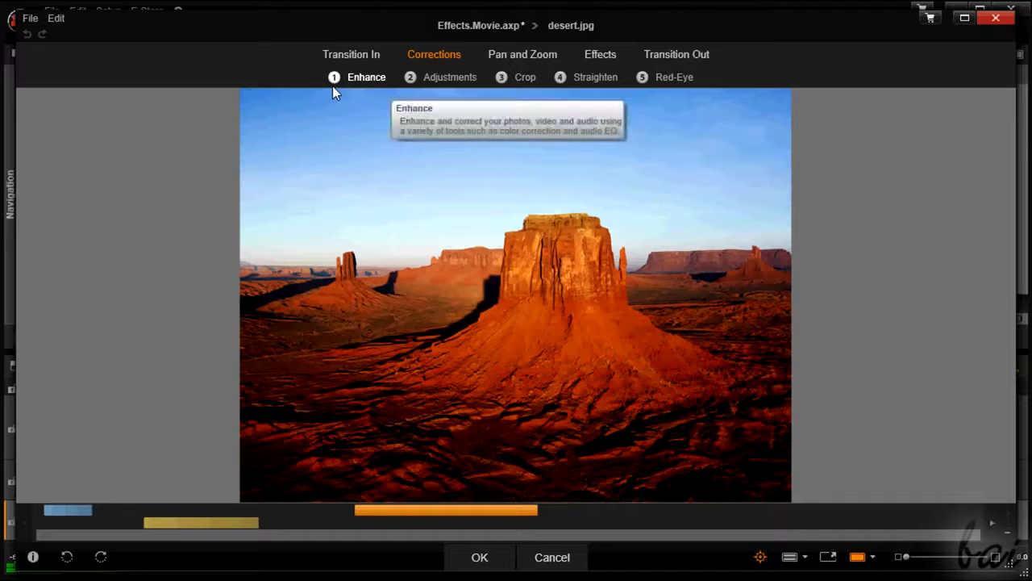
click(372, 77)
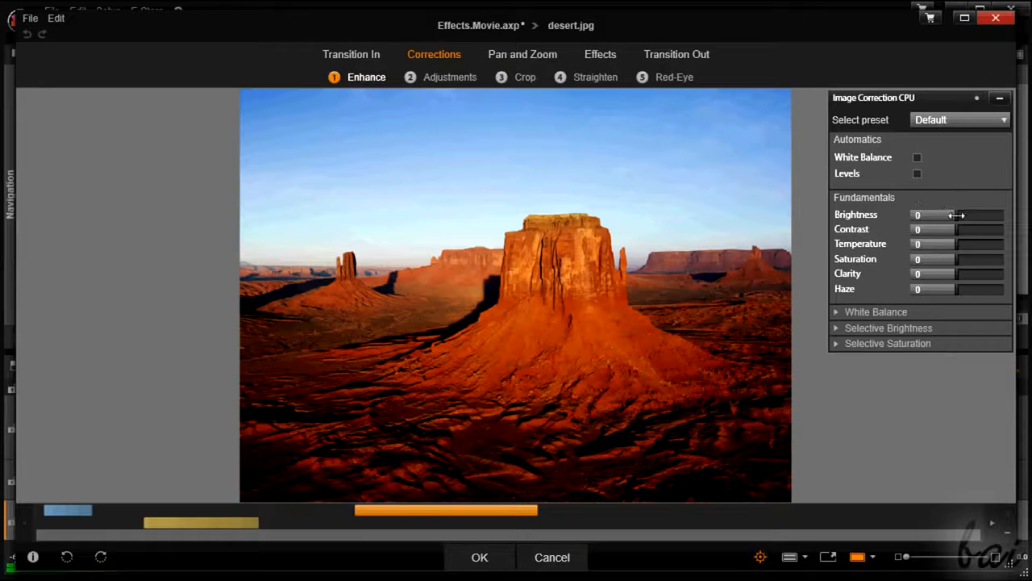
drag(969, 214, 938, 230)
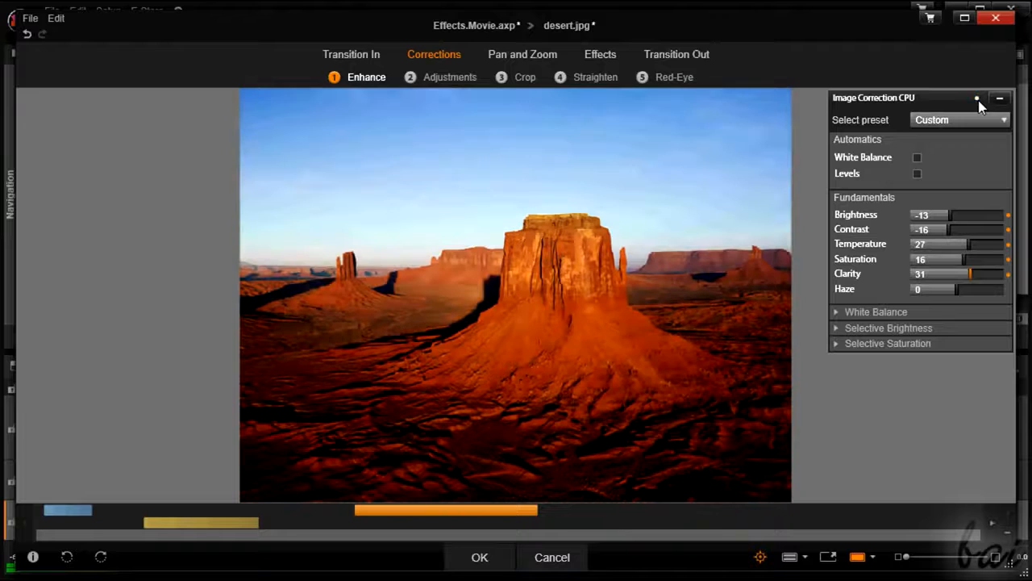
click(977, 99)
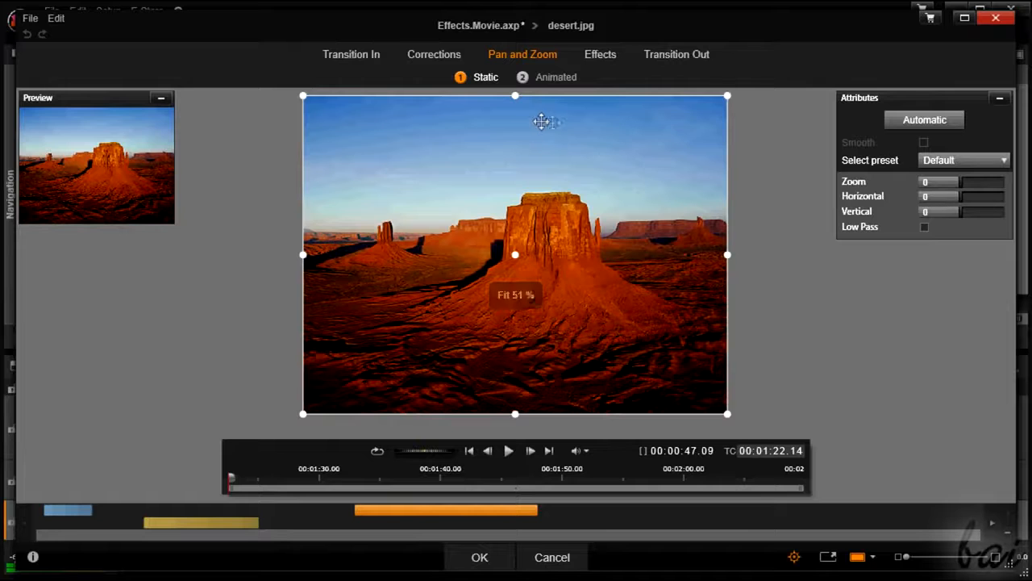
- Resize and shift the static pan-and-zoom frame of desert.jpg to about Zoom -3.1, Horizontal 0.1 and Vertical -0.7
mouse_move(361, 152)
mouse_down()
mouse_move(424, 185)
mouse_move(468, 161)
mouse_move(279, 164)
mouse_move(359, 150)
mouse_up()
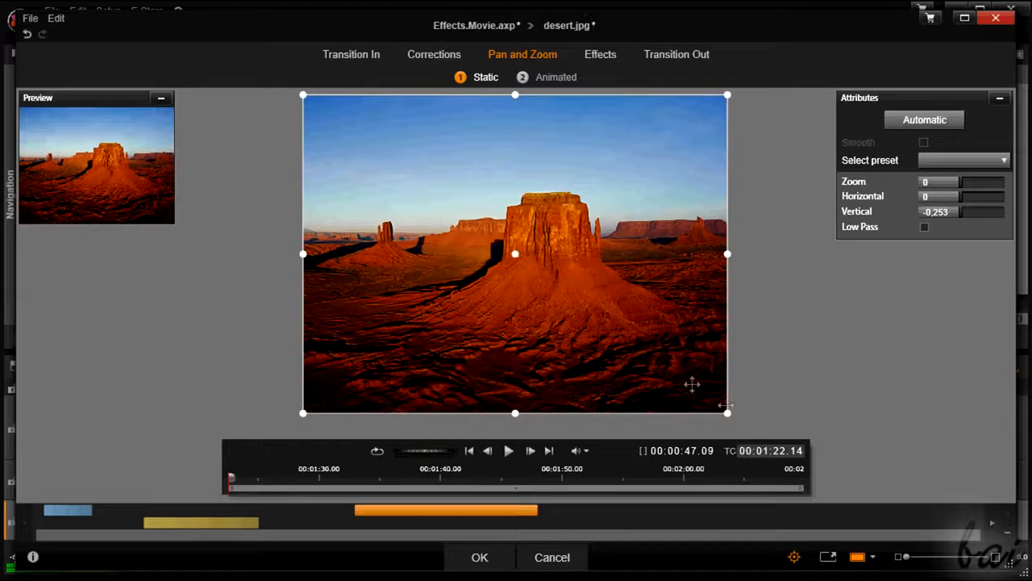
drag(726, 414, 746, 404)
drag(586, 323, 585, 318)
drag(715, 405, 746, 427)
drag(677, 367, 668, 352)
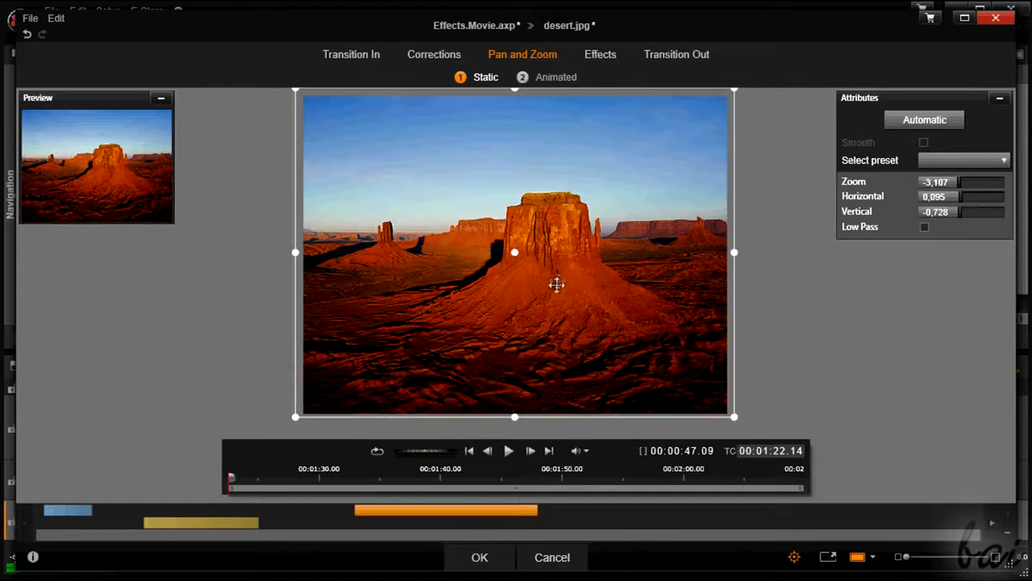
- Switch desert.jpg to Animated pan and zoom and play the movement from the clip's start
click(557, 77)
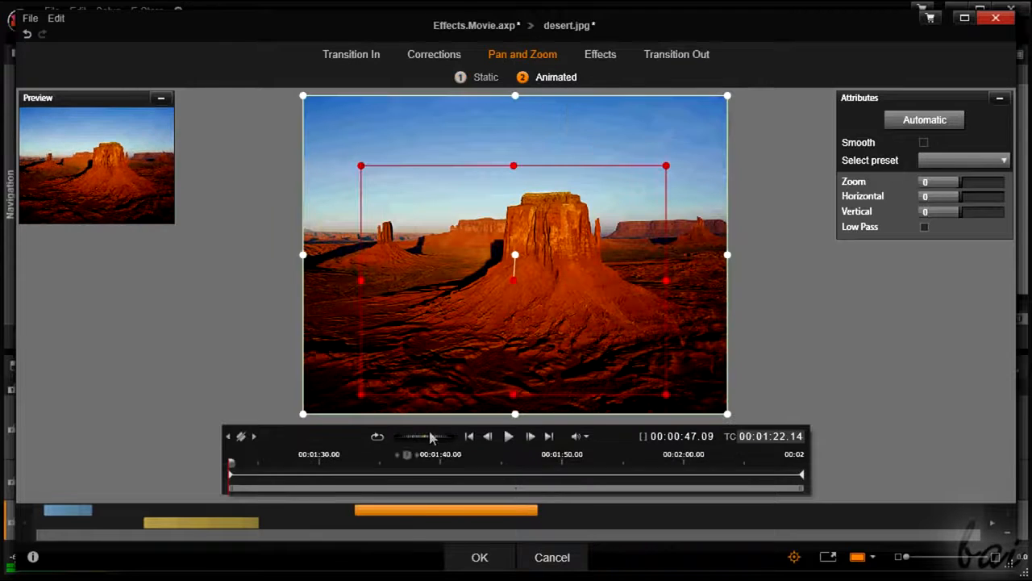
drag(235, 464, 204, 467)
click(508, 437)
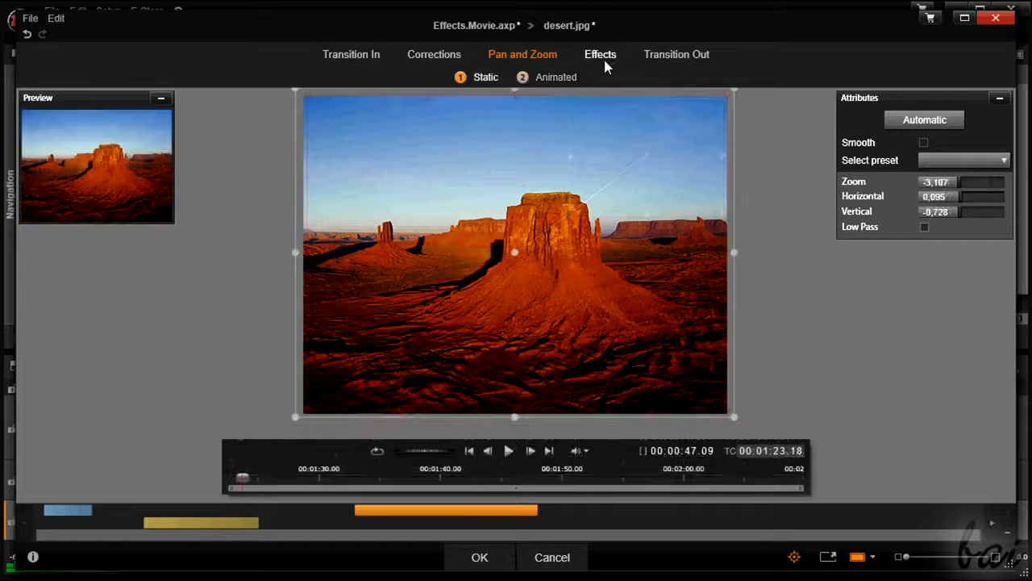
- Browse the effect categories for desert.jpg and apply the Stained Glass effect from the Artistic group
click(602, 56)
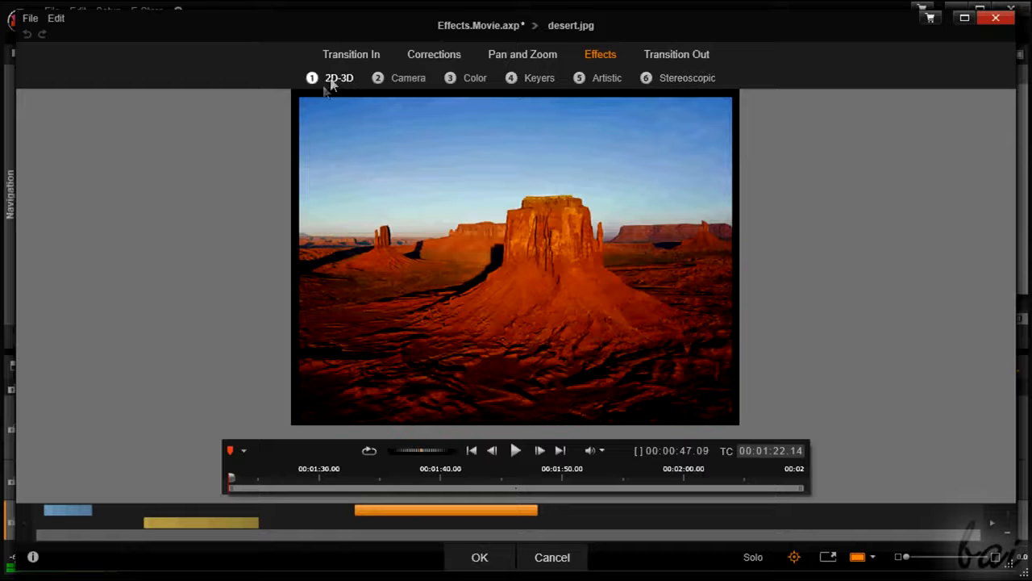
click(401, 84)
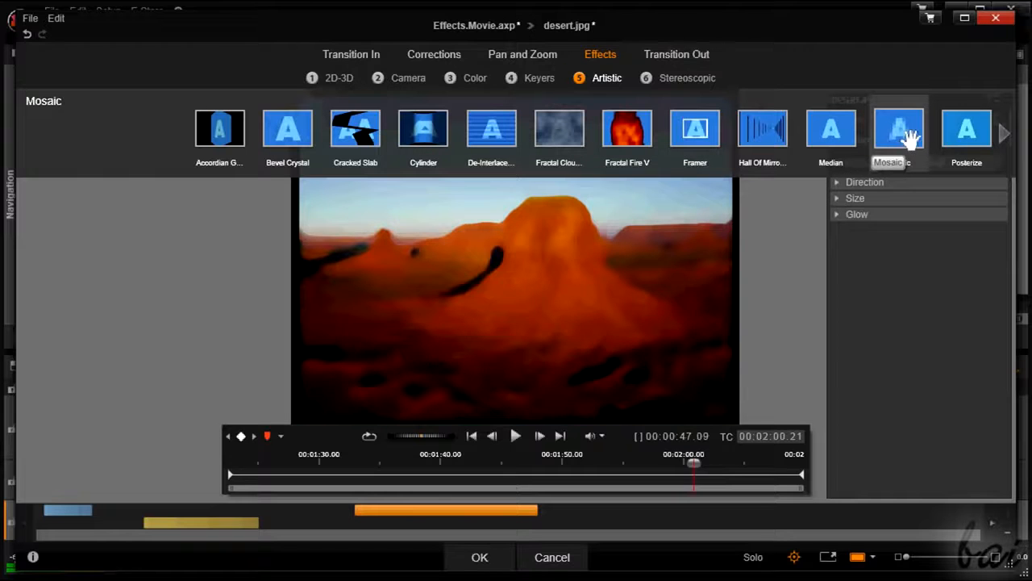
click(1006, 140)
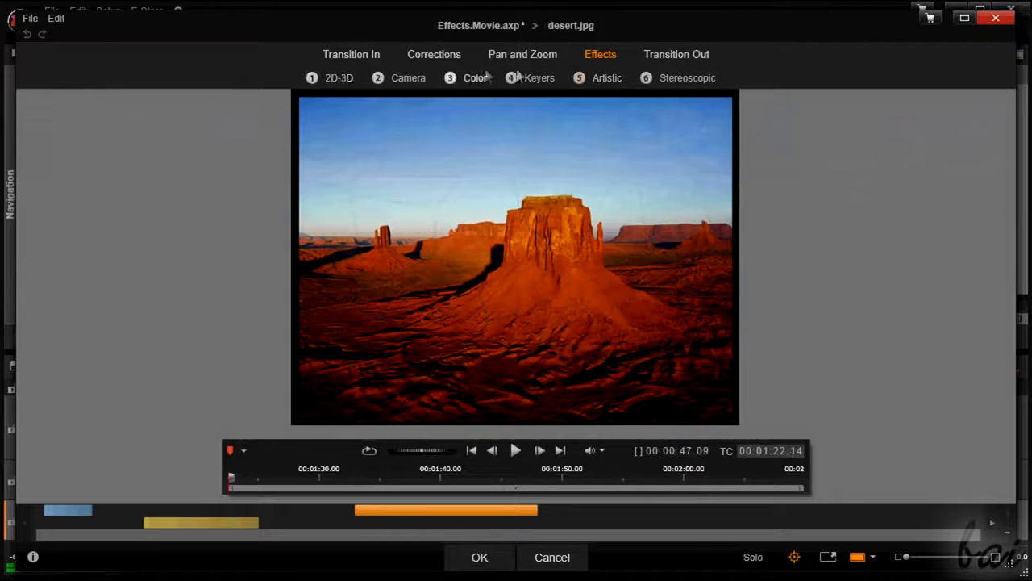
click(403, 81)
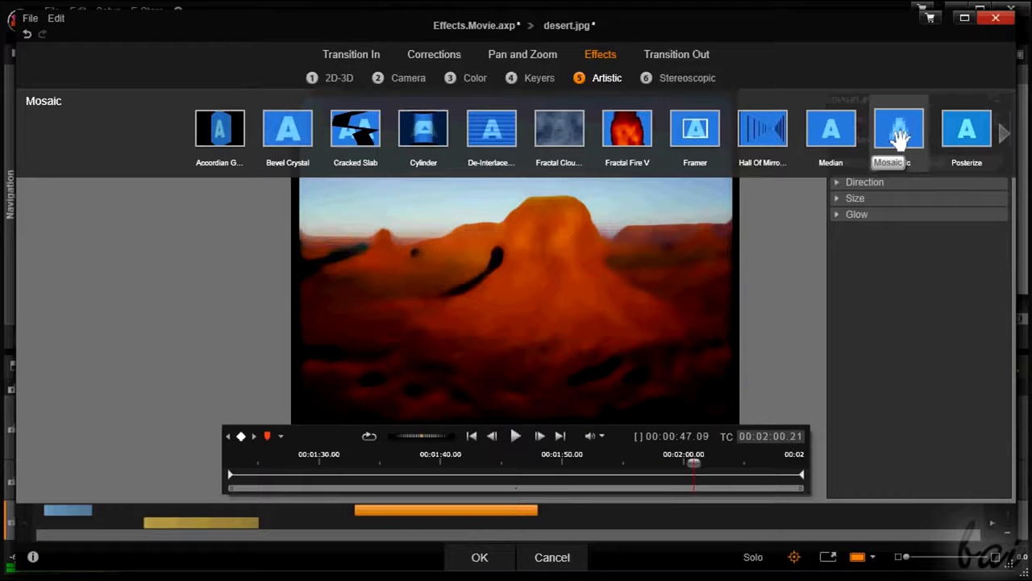
scroll(899, 138, down, 3)
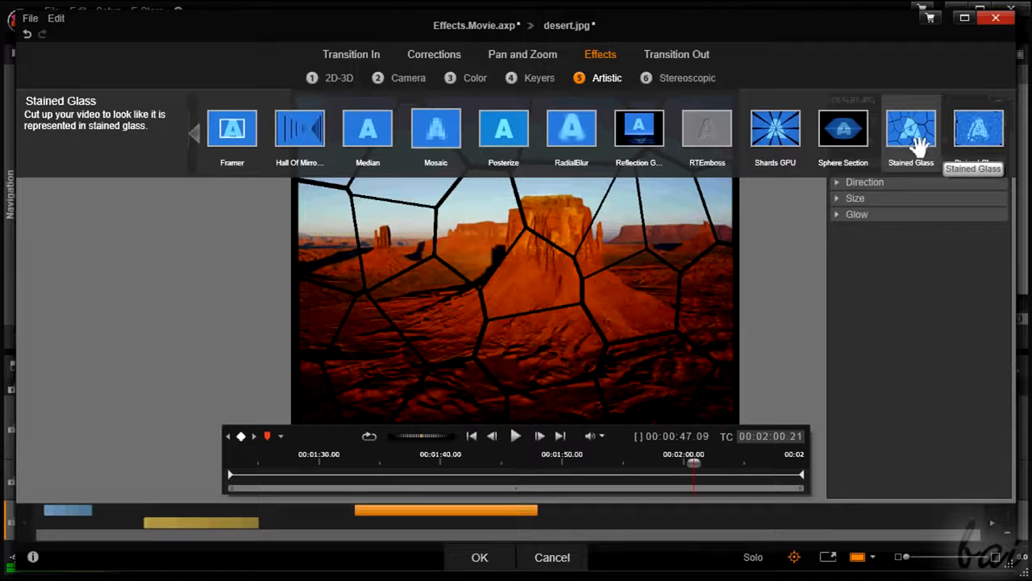
click(916, 143)
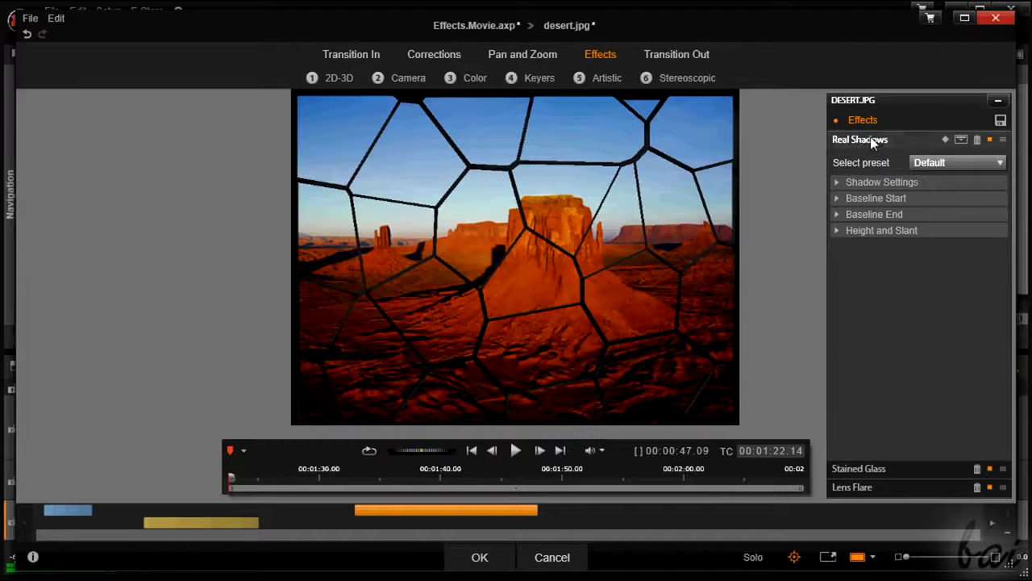
- Examine the settings of the Stained Glass, Lens Flare and Real Shadows effects applied to desert.jpg
click(872, 469)
click(871, 488)
click(872, 175)
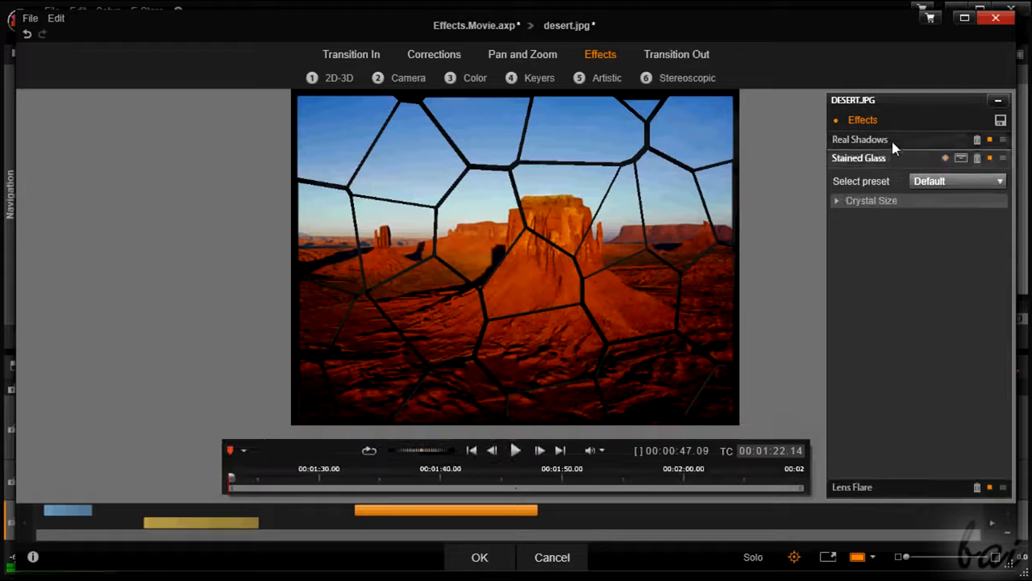
click(893, 143)
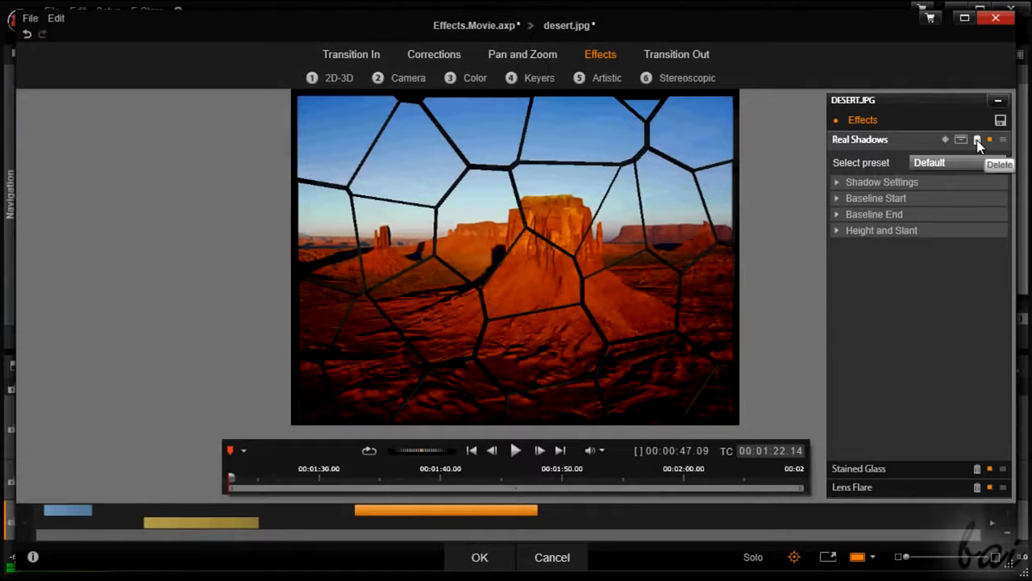
- Try deleting the Real Shadows effect from desert.jpg and undo the deletion
click(978, 142)
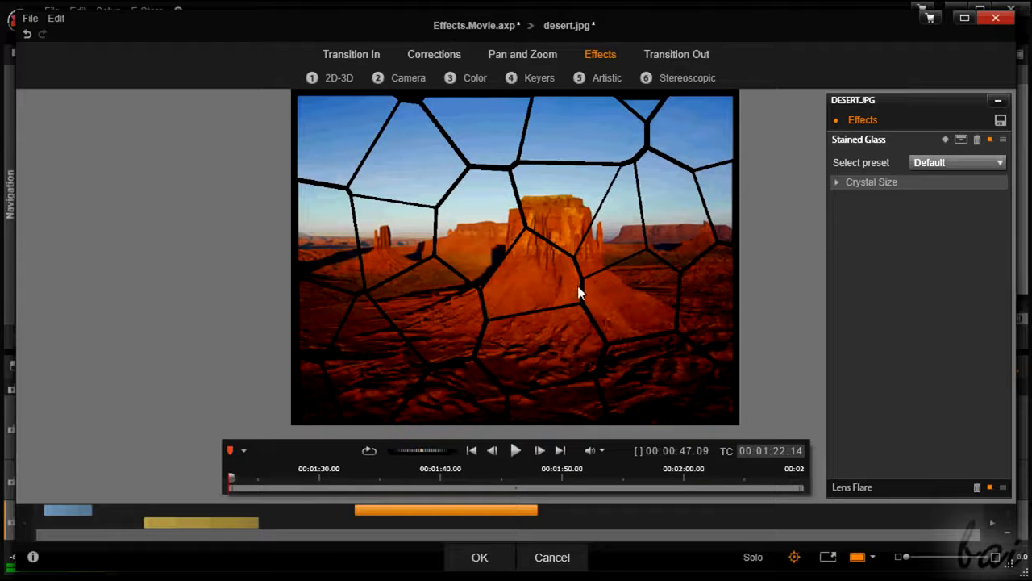
key(ctrl+z)
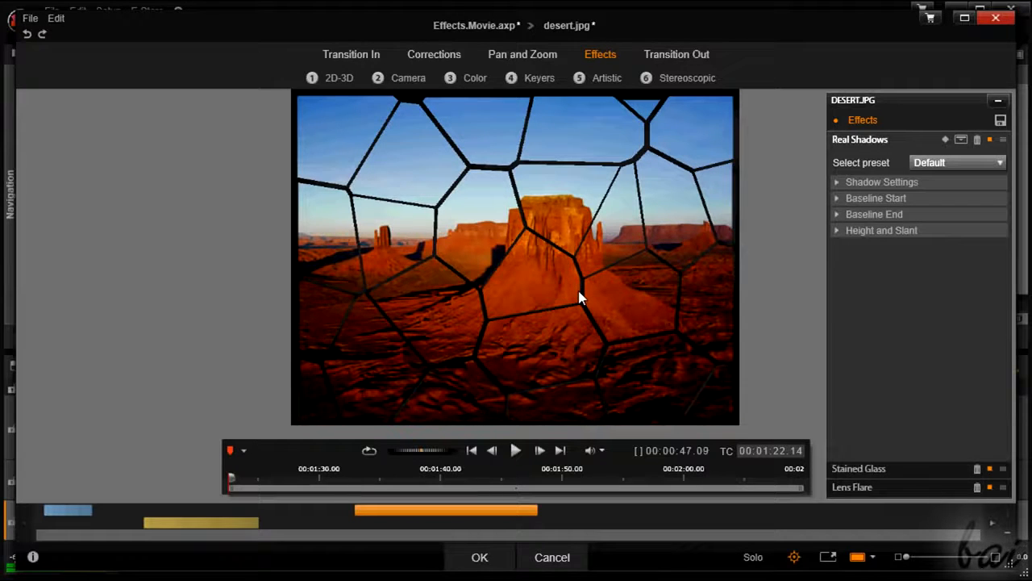
- Switch the Real Shadows effect of desert.jpg off and back on
click(943, 141)
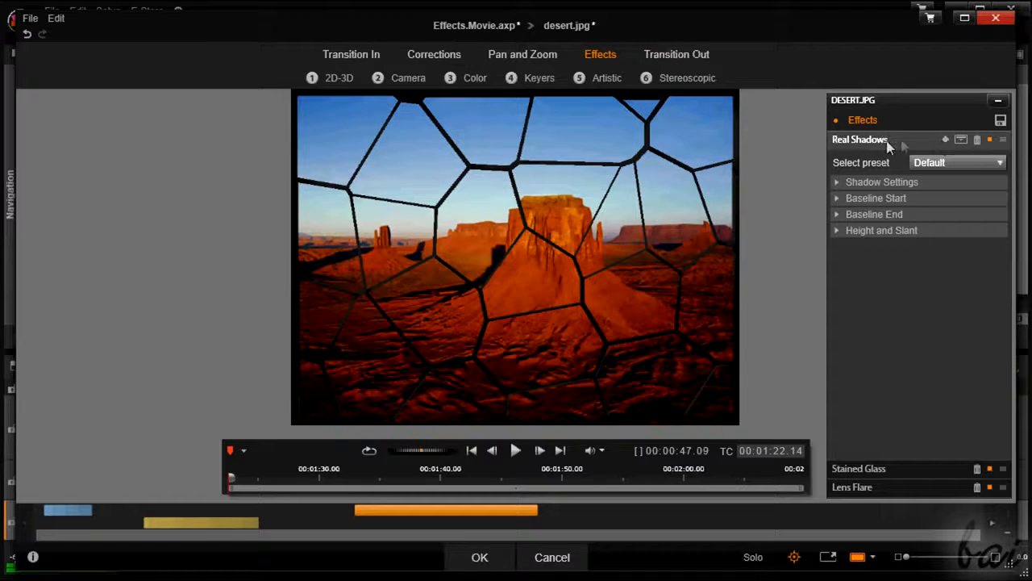
click(990, 140)
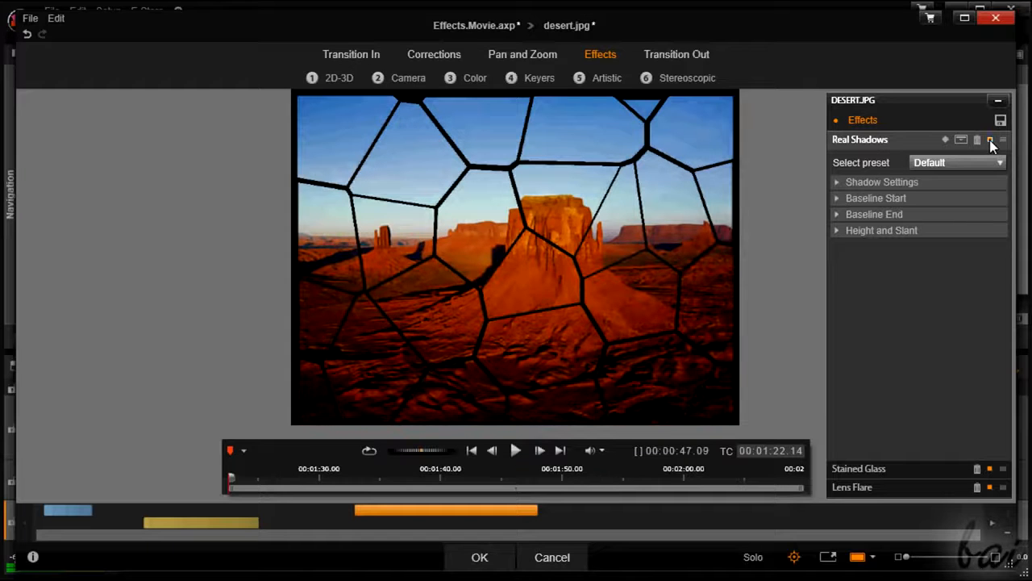
click(991, 140)
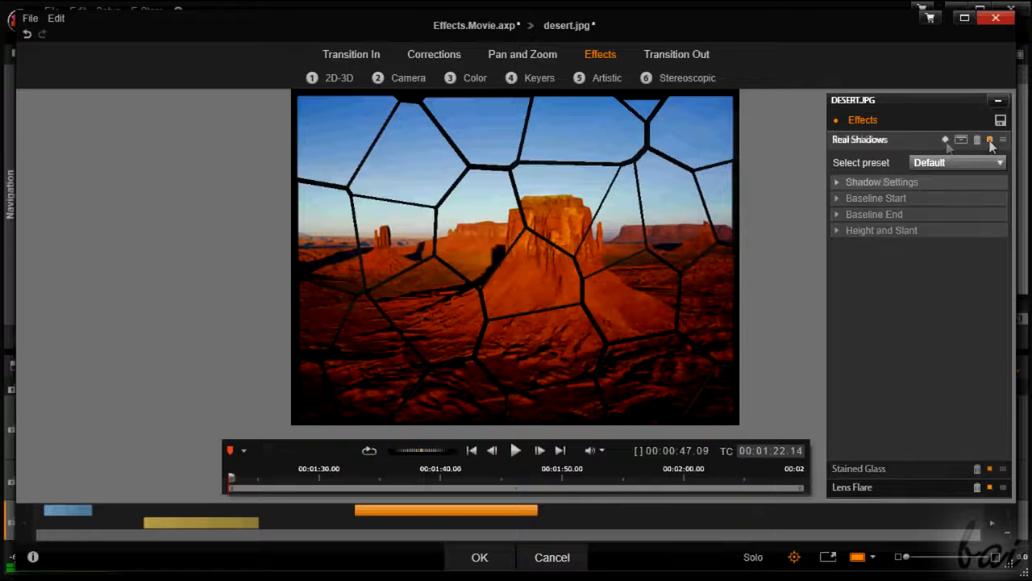
- Delete the Real Shadows effect from desert.jpg and disable all of the clip's remaining effects
click(978, 141)
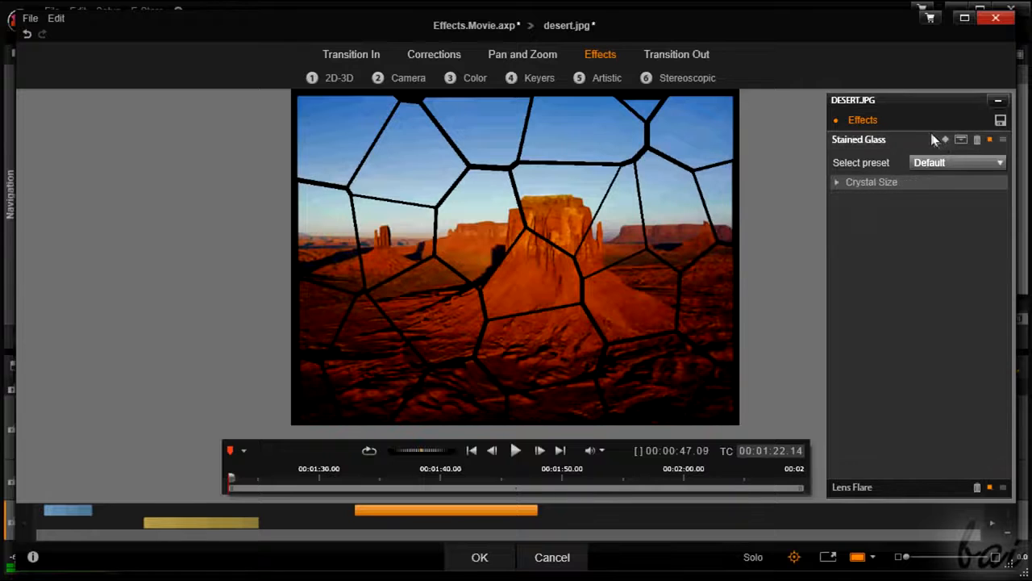
click(836, 121)
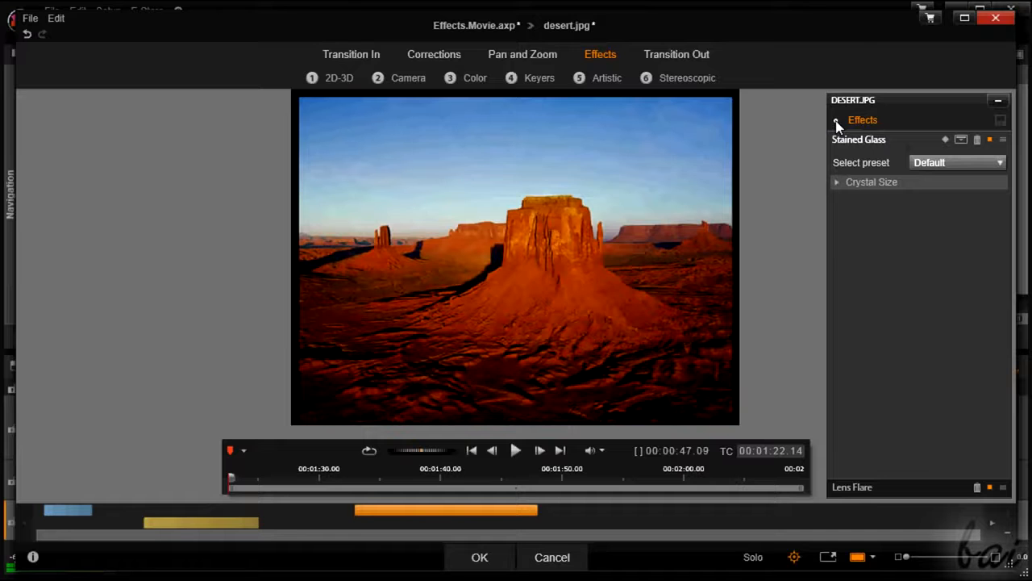
- Switch all effects of desert.jpg on and off to compare the image, leaving them enabled
click(836, 121)
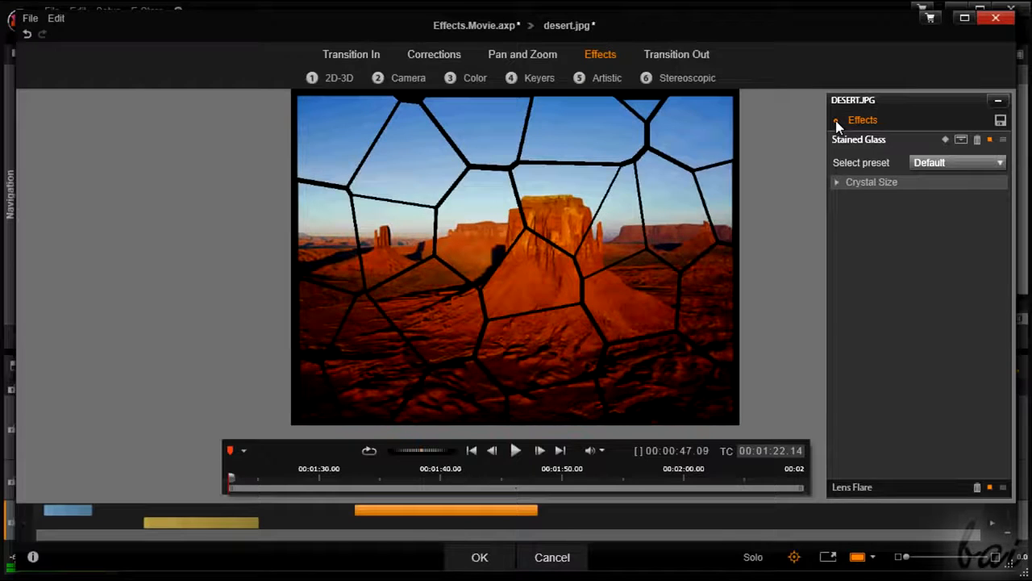
click(836, 121)
click(837, 121)
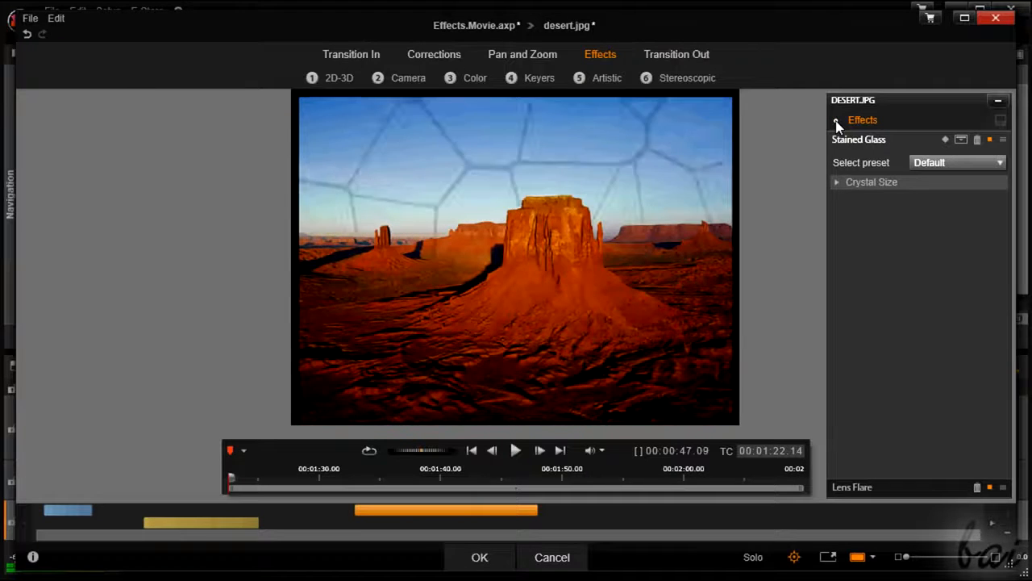
click(836, 121)
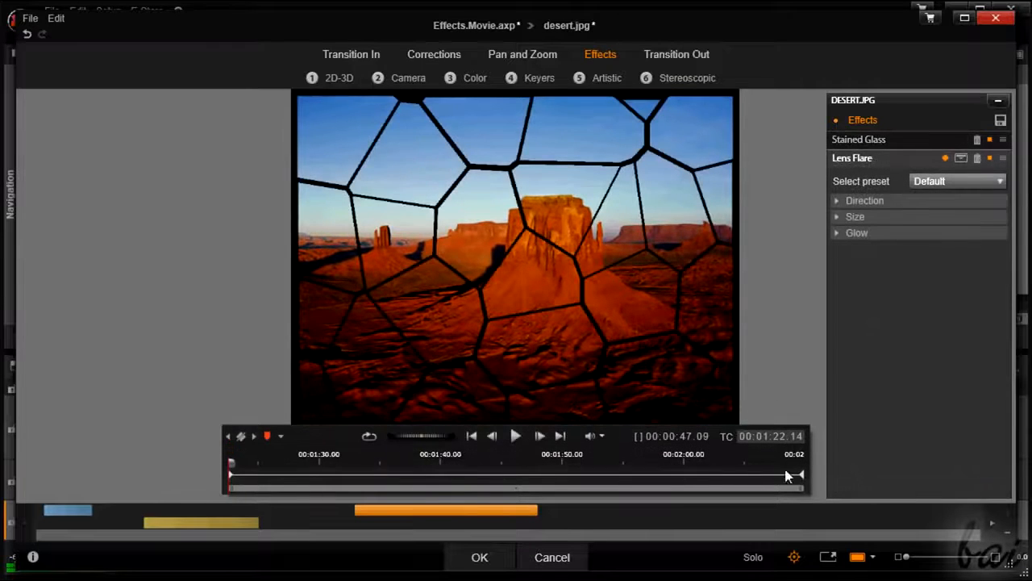
- Try placing Lens Flare above Stained Glass in desert.jpg's effect order and scrub through the clip to preview it
drag(234, 463, 761, 484)
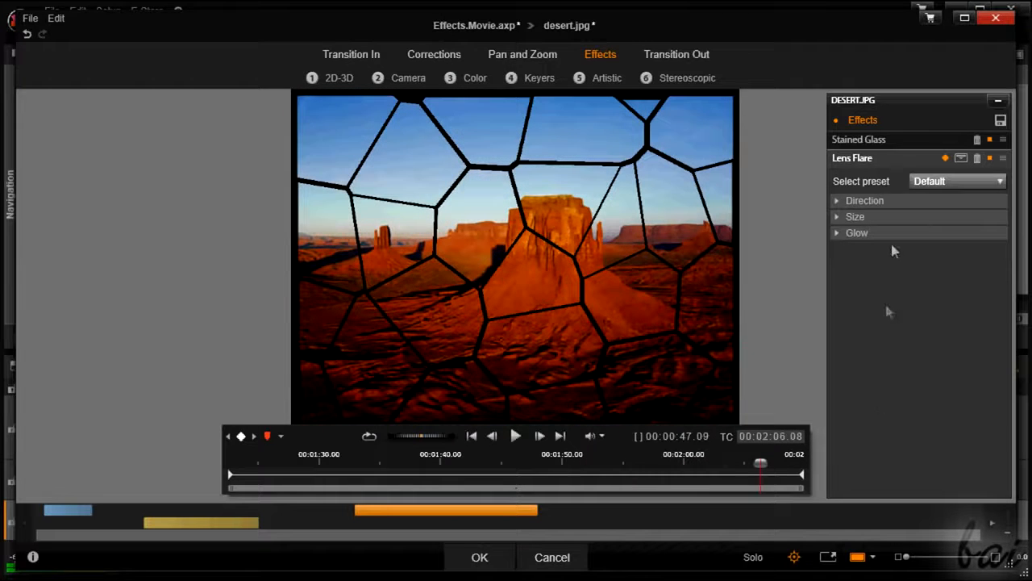
drag(866, 164, 882, 141)
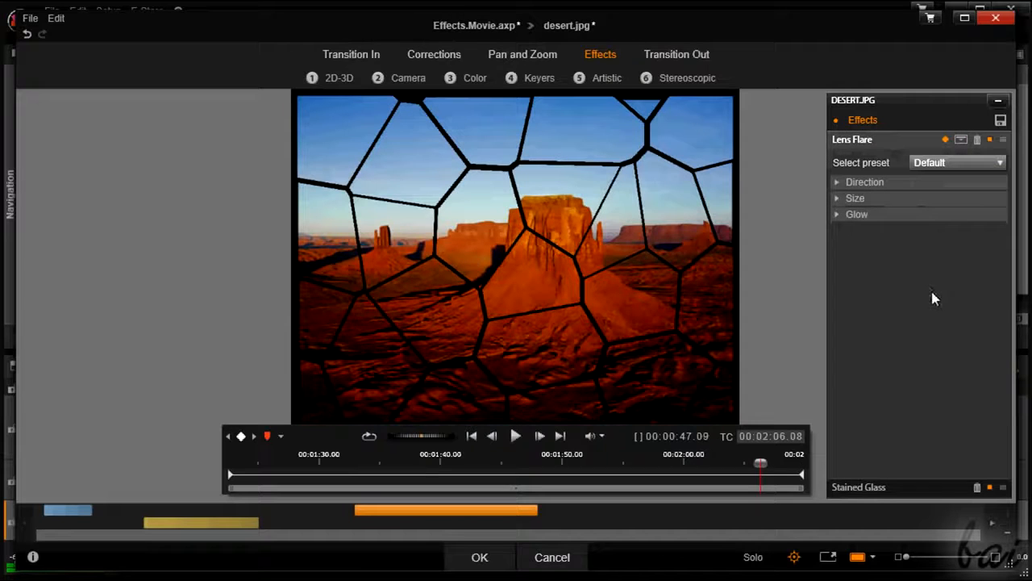
click(880, 487)
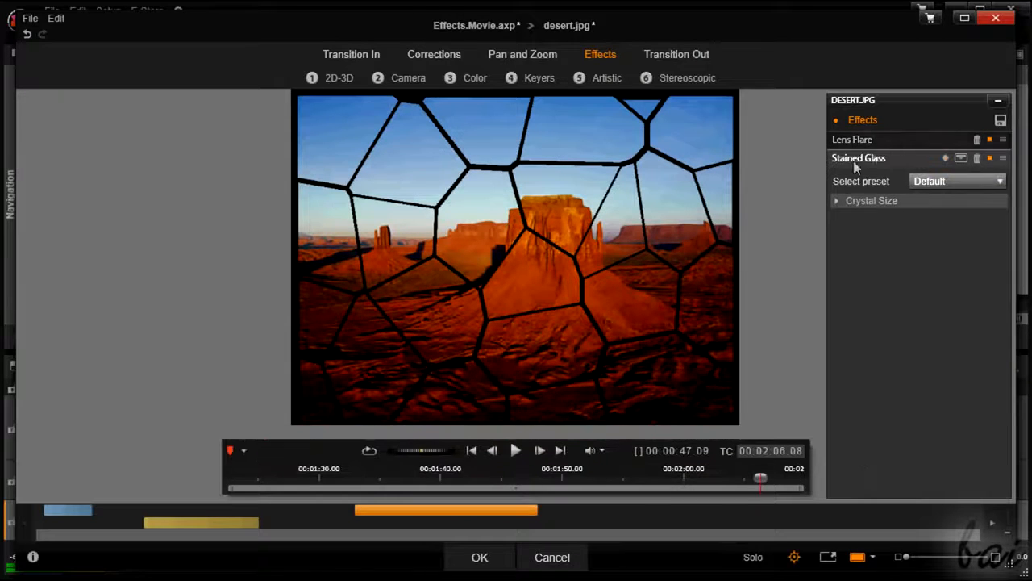
drag(758, 479, 707, 490)
drag(707, 491, 735, 491)
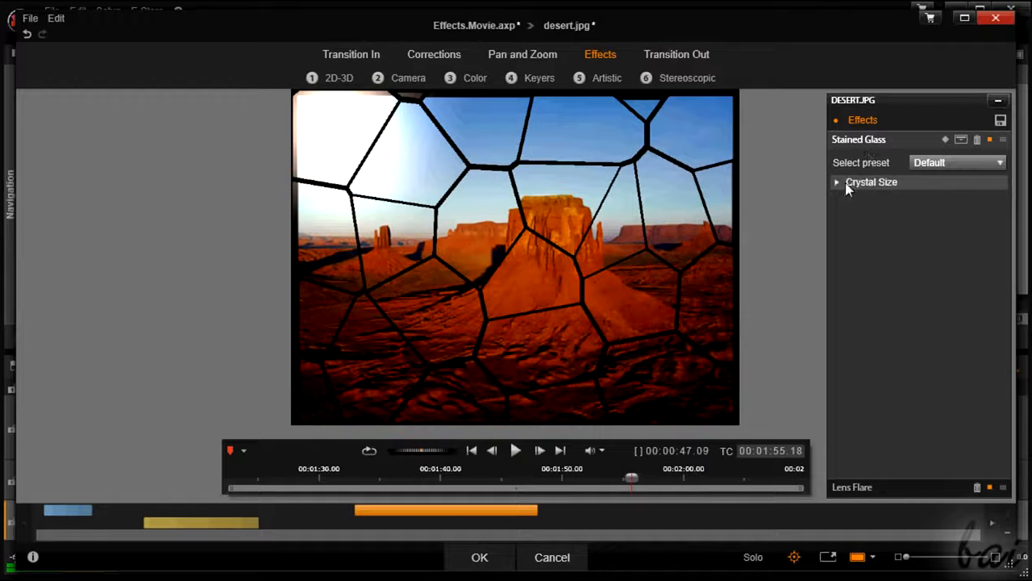
- Set the Stained Glass crystal size to 17,7 horizontal, 15,2 vertical and 4,2 joint
click(845, 182)
drag(926, 199, 916, 232)
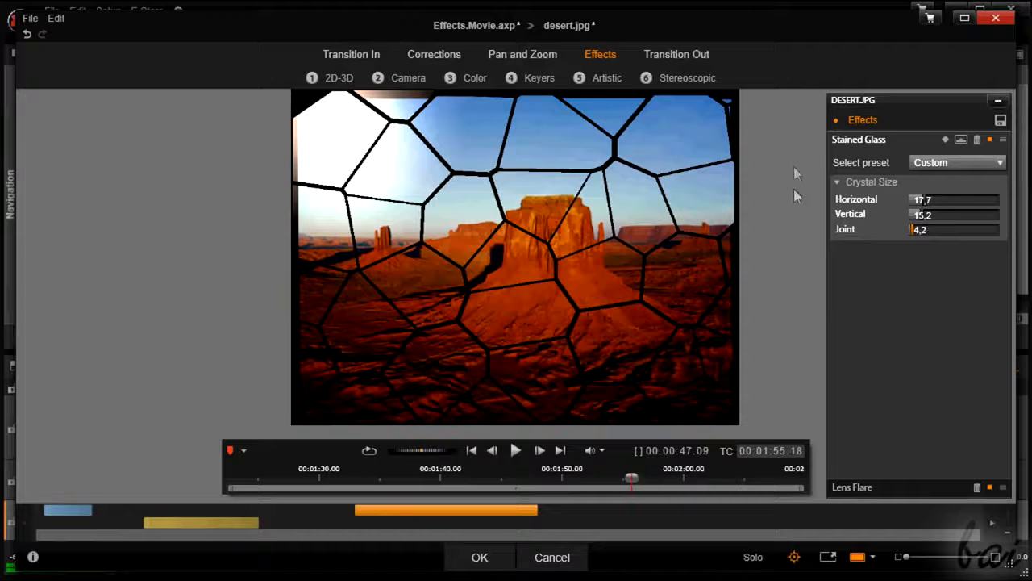
- Enable keyframing for the Stained Glass effect and place a keyframe at 00:01:38.14
click(946, 138)
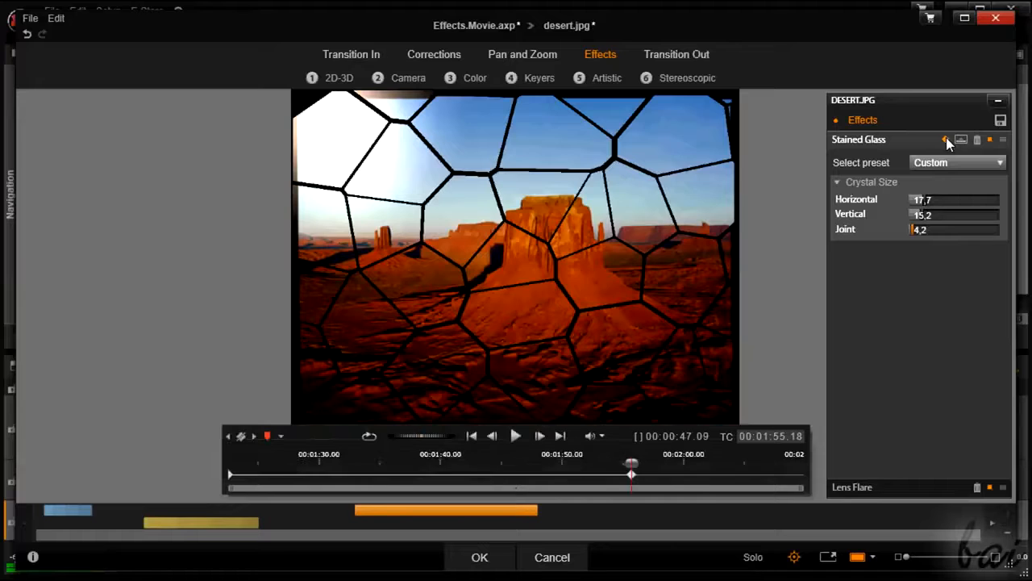
click(621, 483)
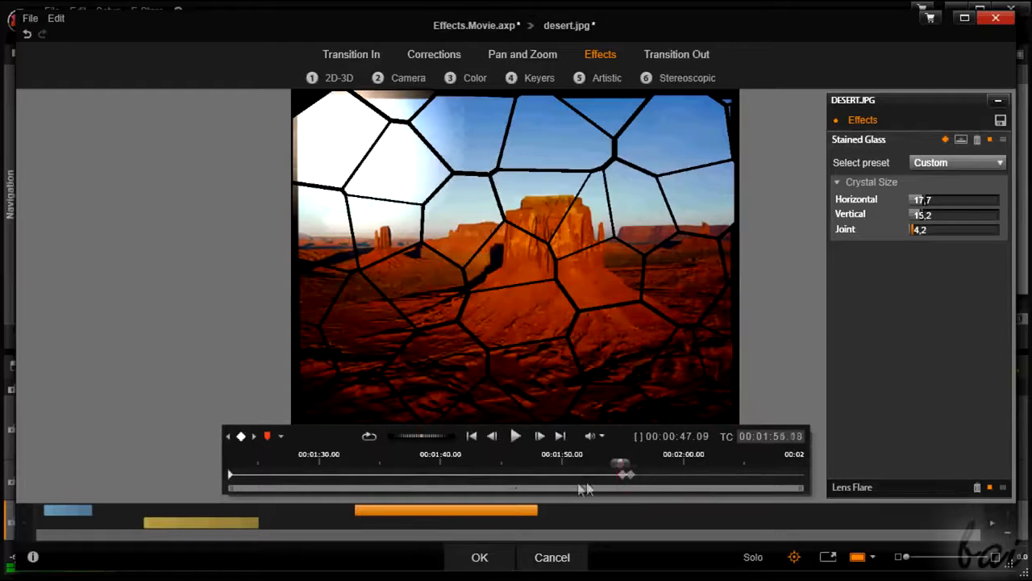
click(455, 480)
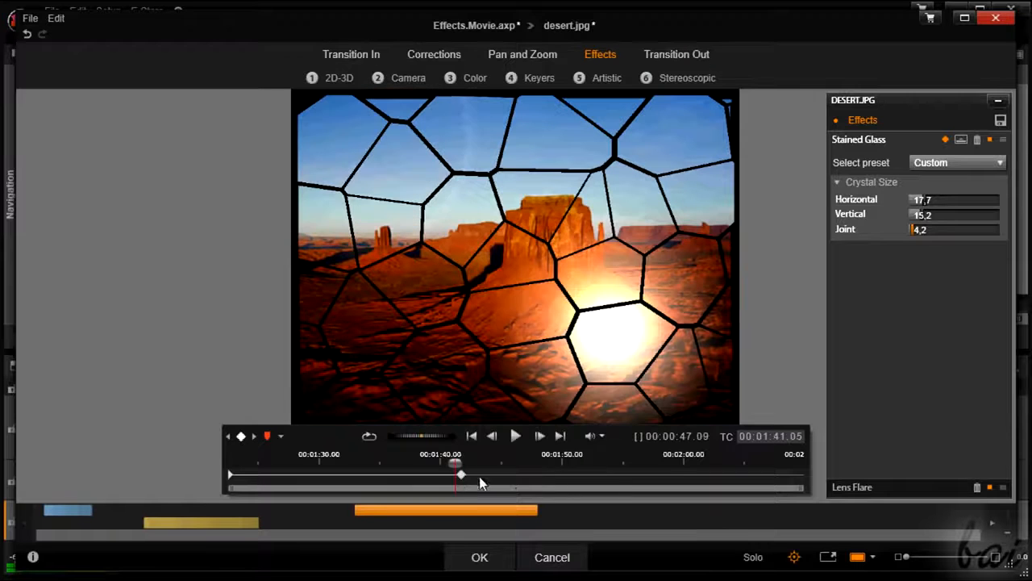
drag(453, 476, 424, 477)
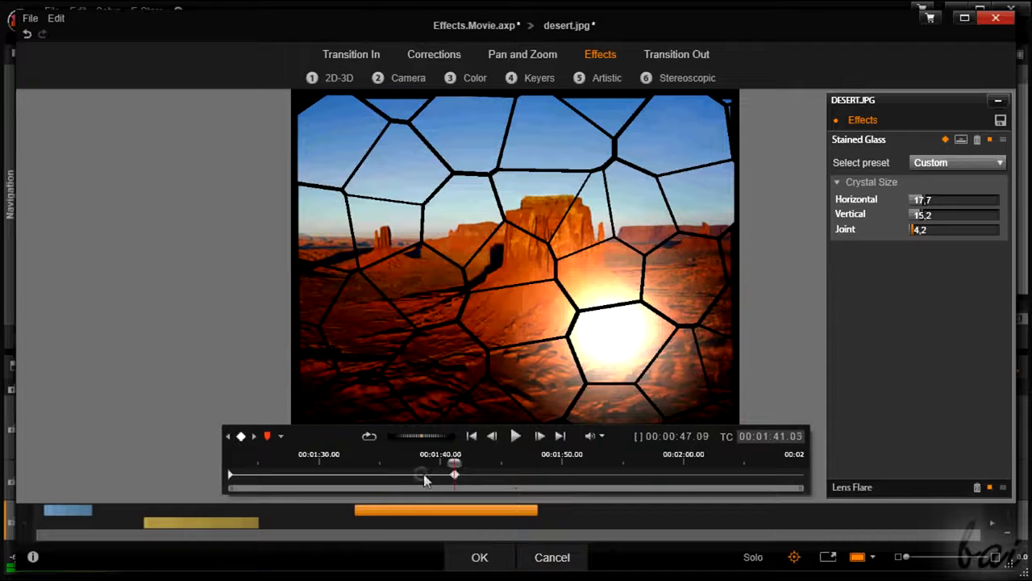
mouse_move(444, 462)
mouse_down()
mouse_move(372, 462)
mouse_move(606, 461)
mouse_move(458, 461)
mouse_up()
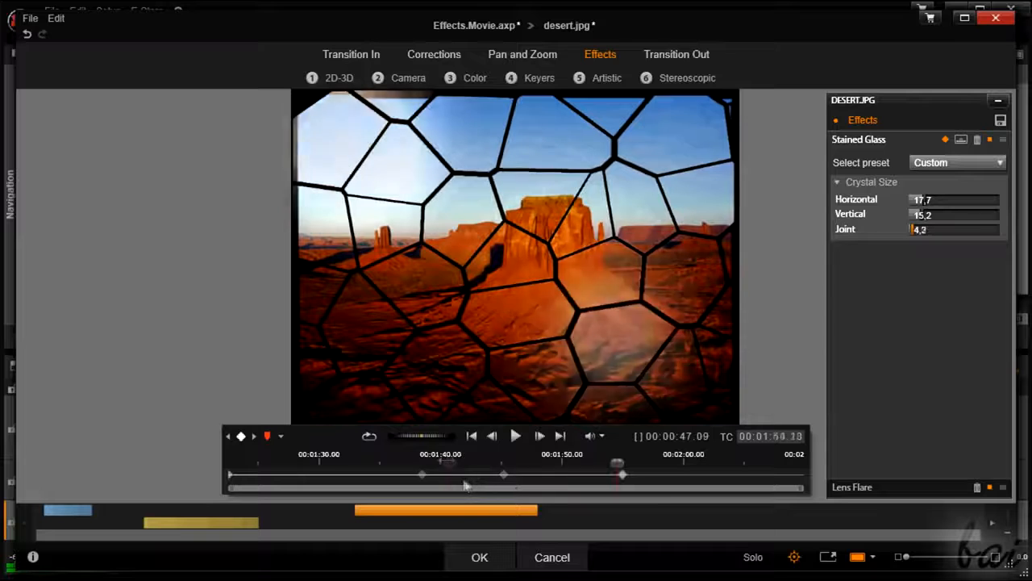
drag(464, 480, 460, 479)
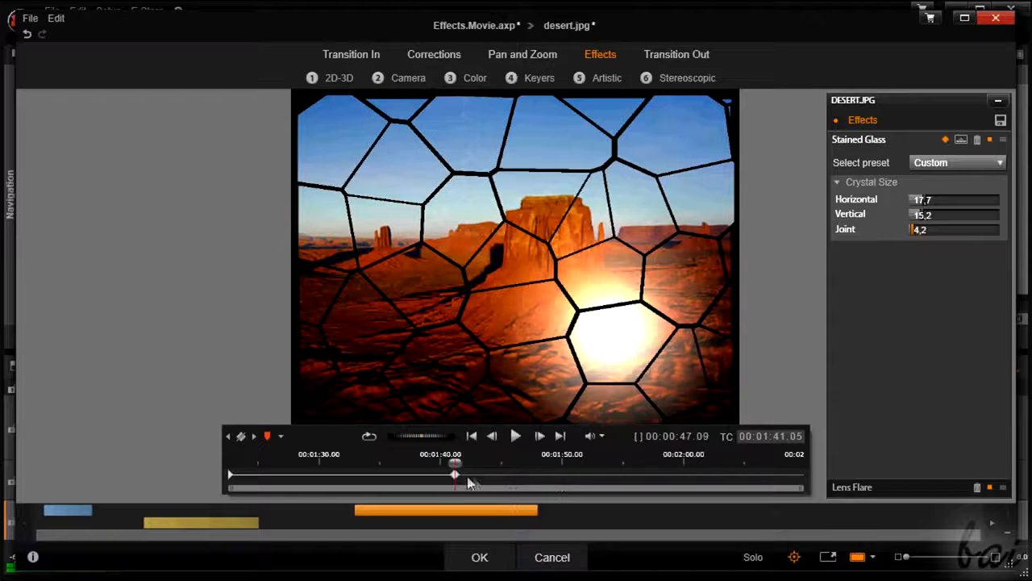
drag(453, 478, 418, 477)
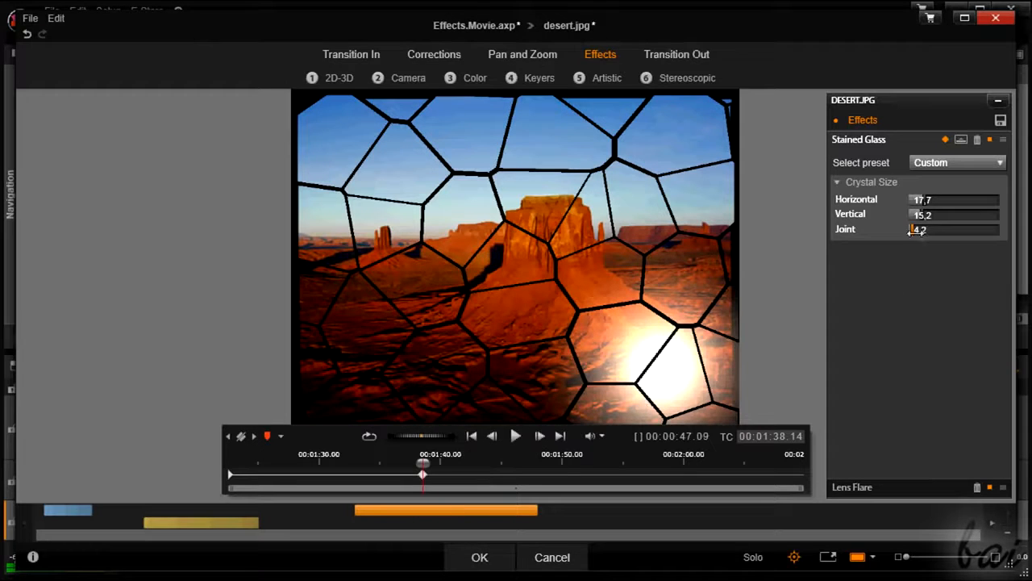
- Keyframe the Stained Glass joint width at 0 for 00:01:38.14 and 13,4 for 00:01:45.06
mouse_move(911, 230)
mouse_down()
mouse_move(931, 231)
mouse_move(896, 235)
mouse_up()
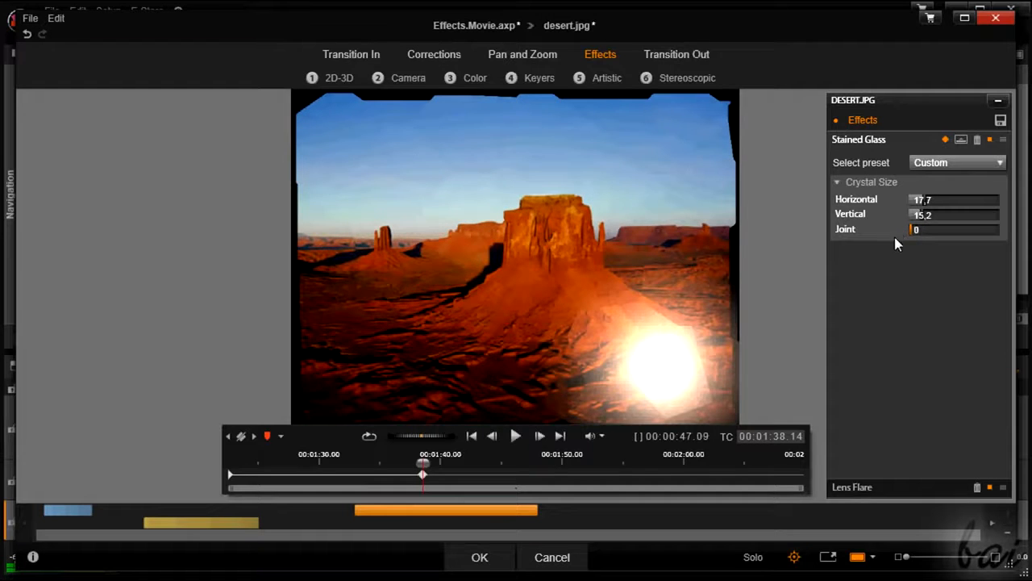
drag(422, 462, 504, 461)
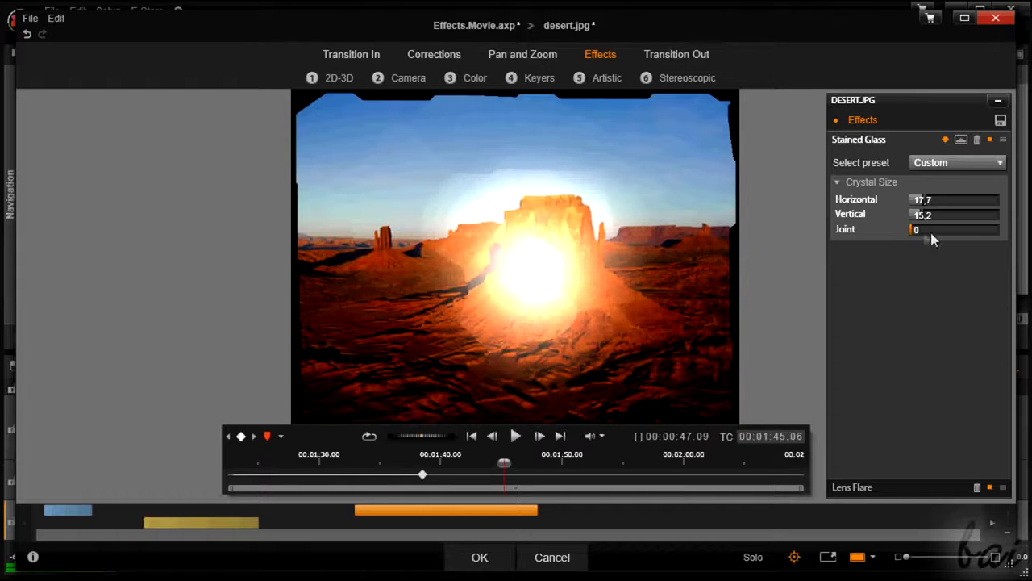
drag(917, 229, 932, 229)
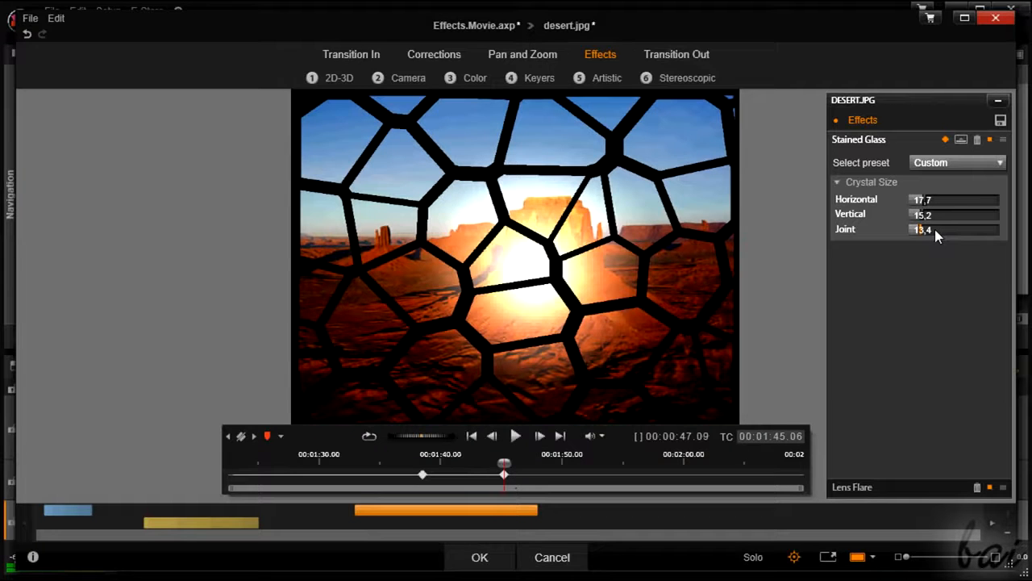
drag(504, 462, 421, 474)
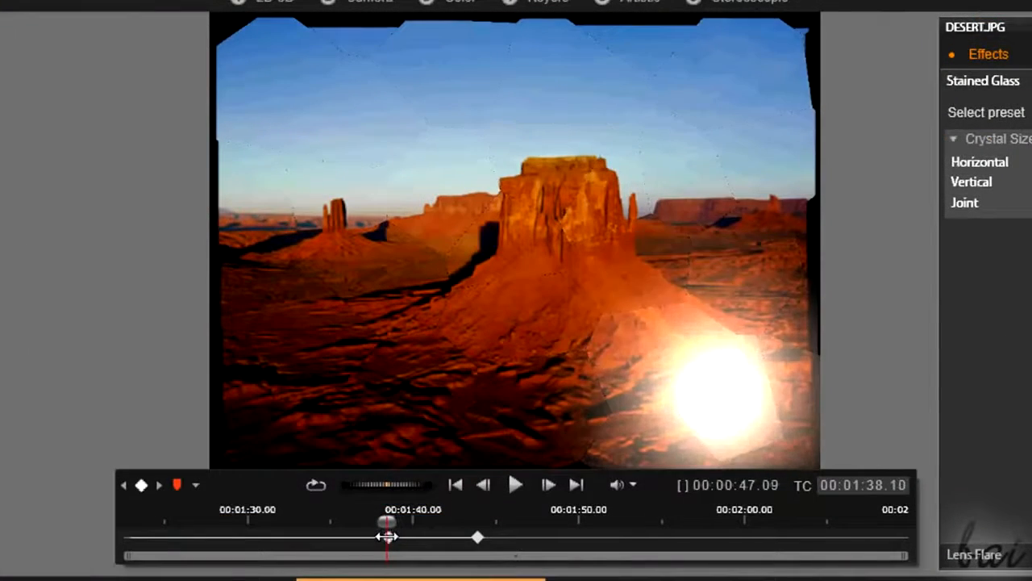
- Delete the second Stained Glass keyframe and turn off keyframing for that effect
click(478, 537)
right_click(479, 537)
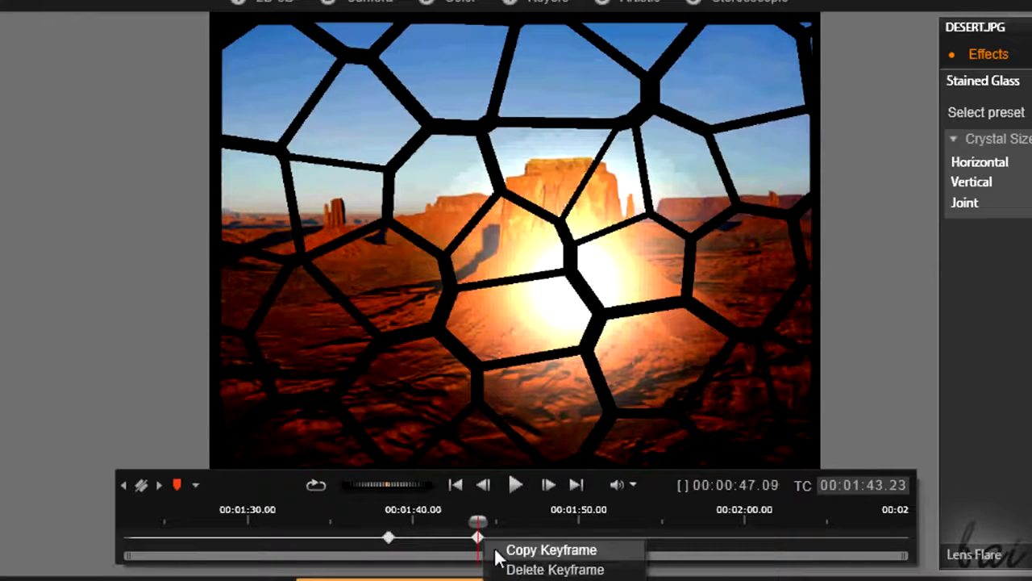
click(496, 569)
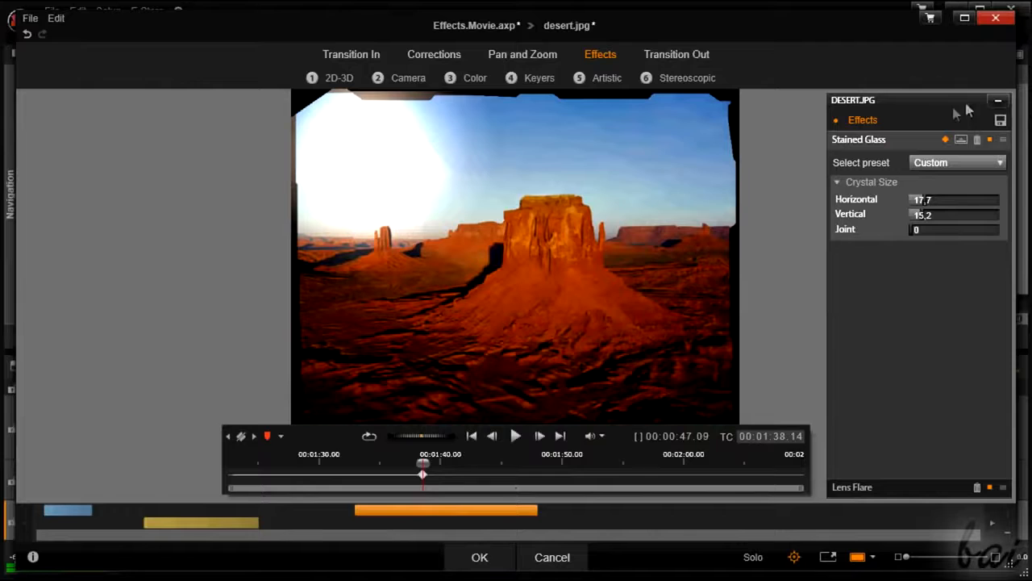
click(946, 139)
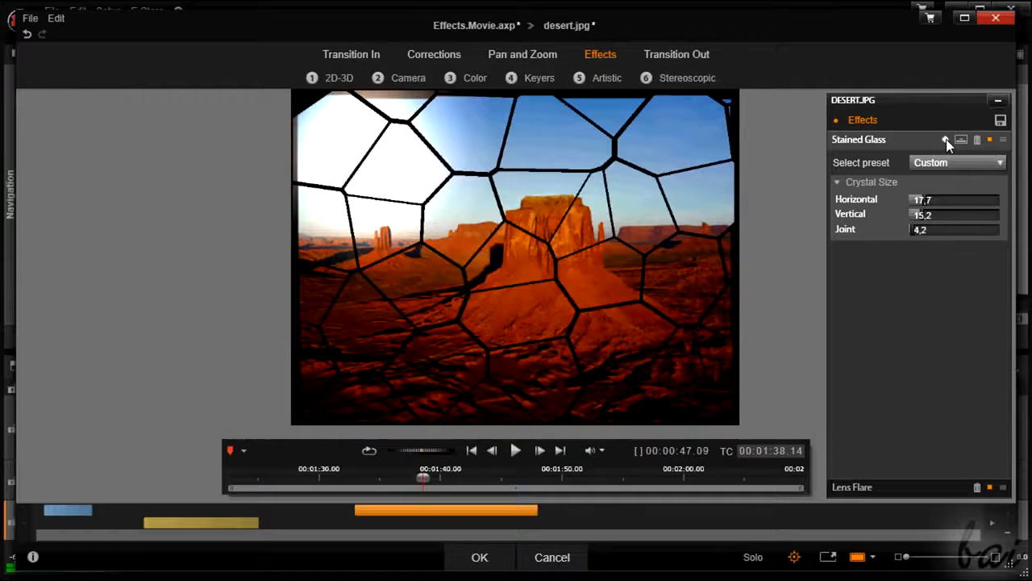
- Compare the keyframe timelines of the Stained Glass and Lens Flare effects by scrubbing and switching between them
drag(438, 480, 643, 479)
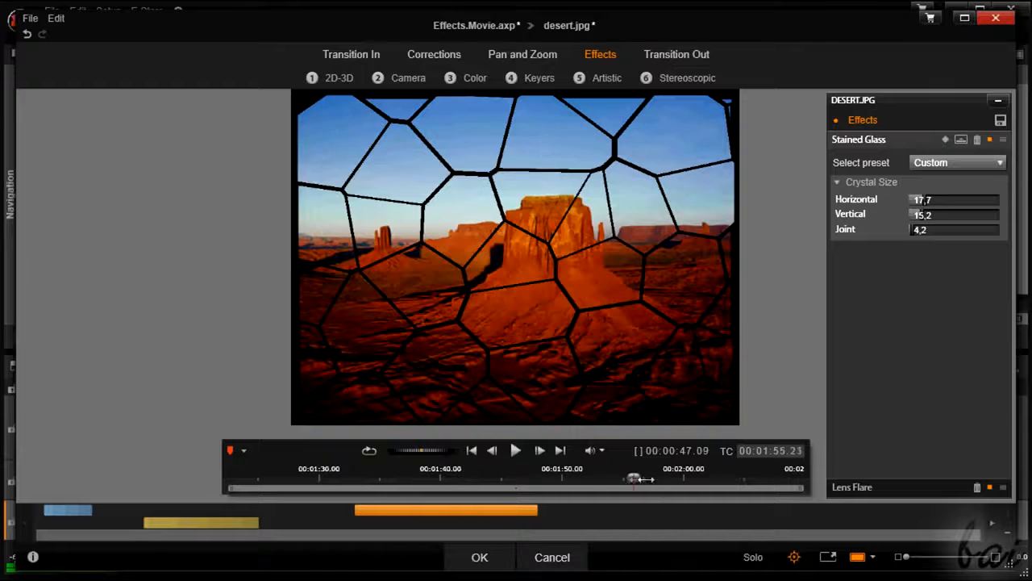
drag(370, 464, 456, 466)
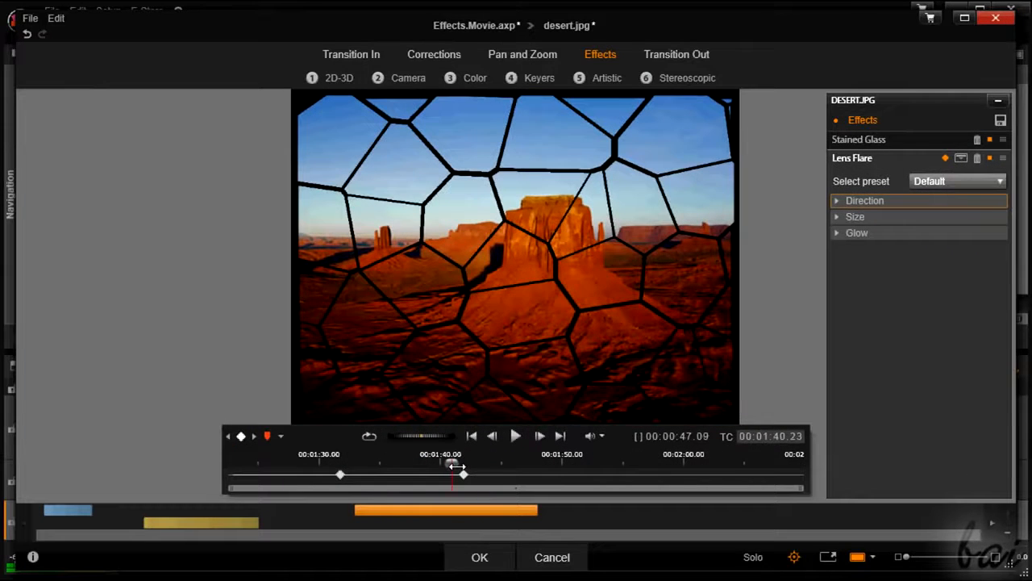
click(890, 140)
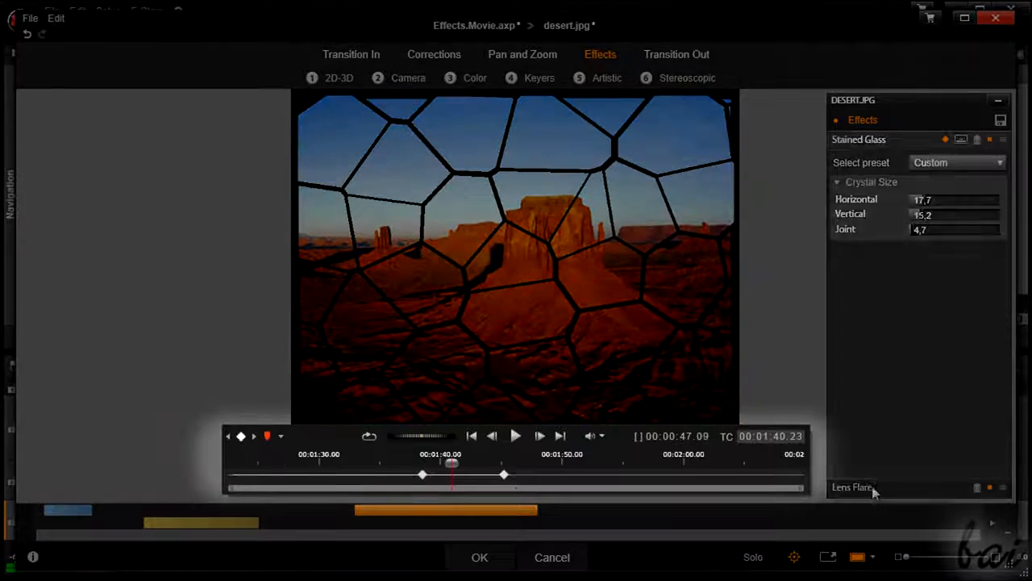
click(874, 489)
click(864, 141)
click(871, 488)
click(877, 139)
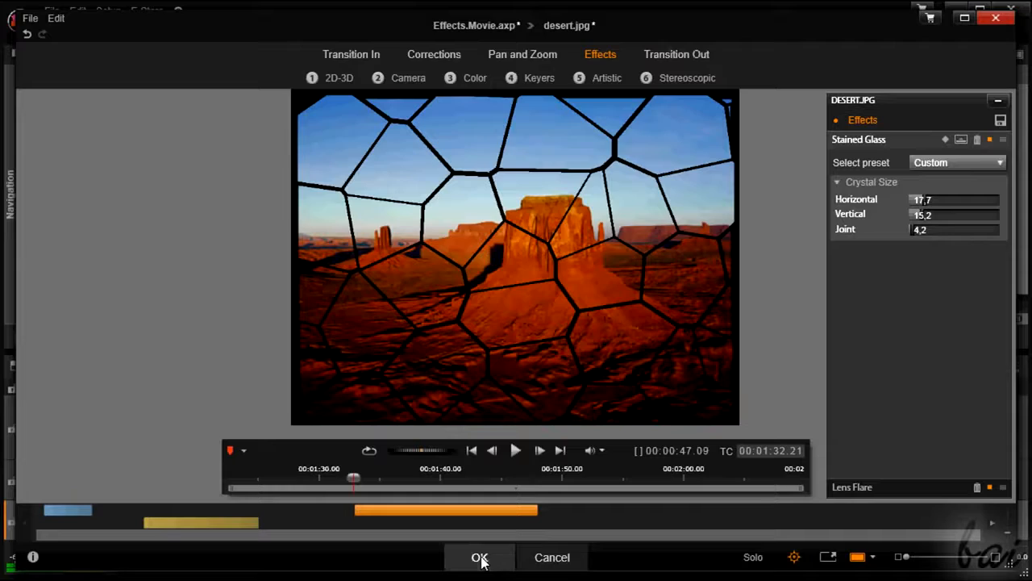
- Apply the effect changes to desert.jpg and show the effect and correction options of its marker lines on the timeline
click(479, 557)
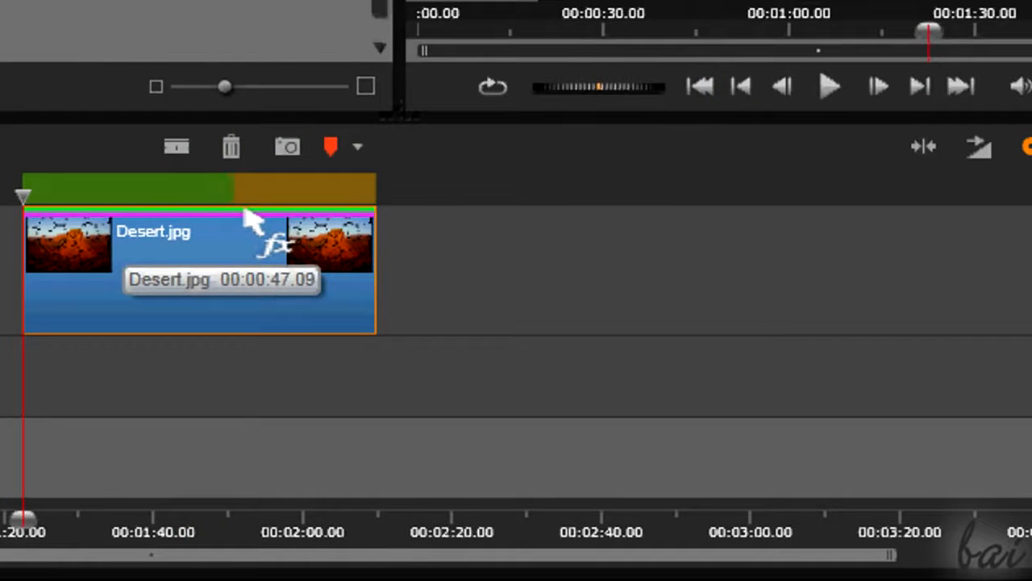
right_click(248, 210)
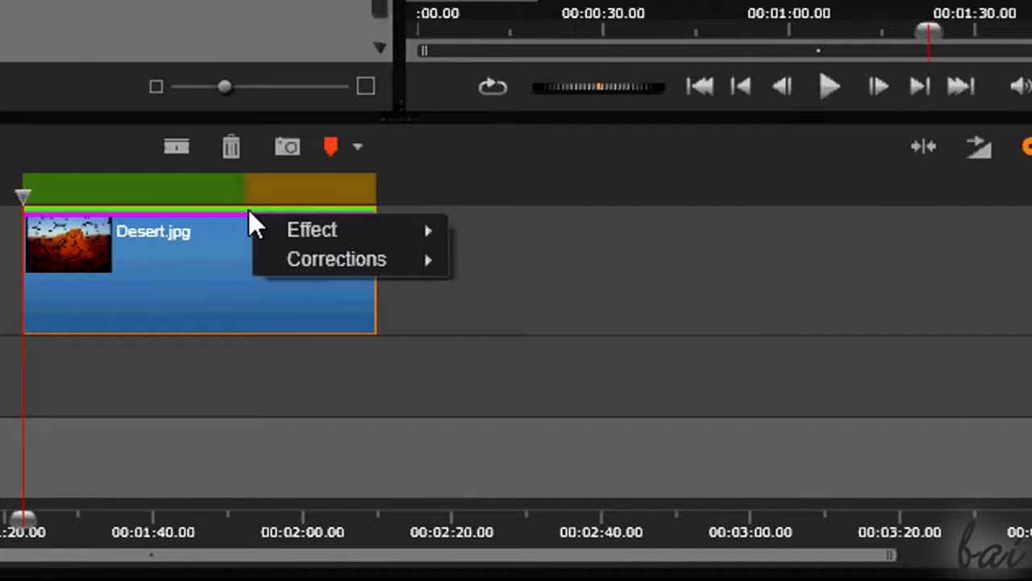
mouse_move(316, 229)
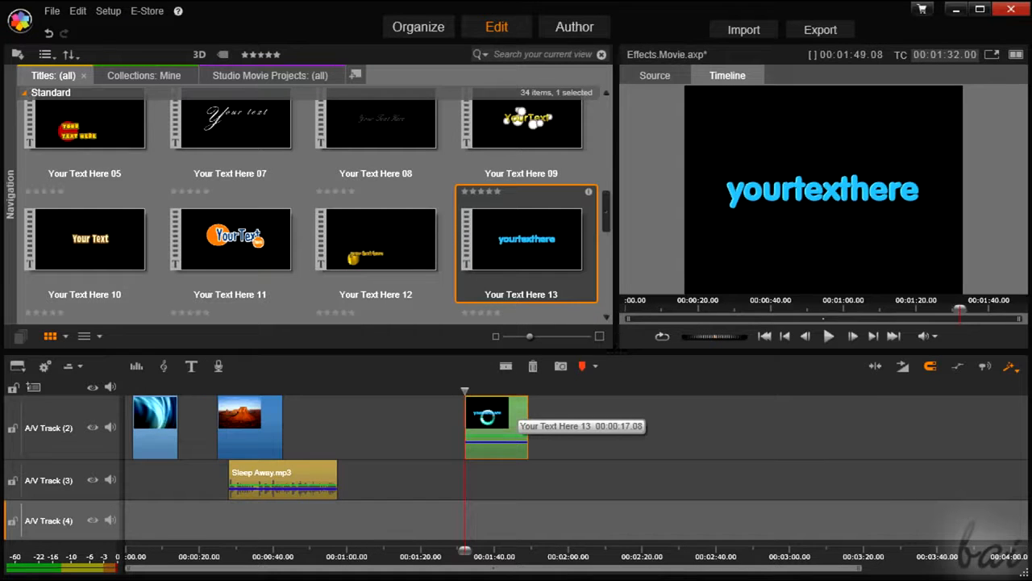
- Open the Your Text Here 13 title clip for editing and examine its look settings
double_click(494, 419)
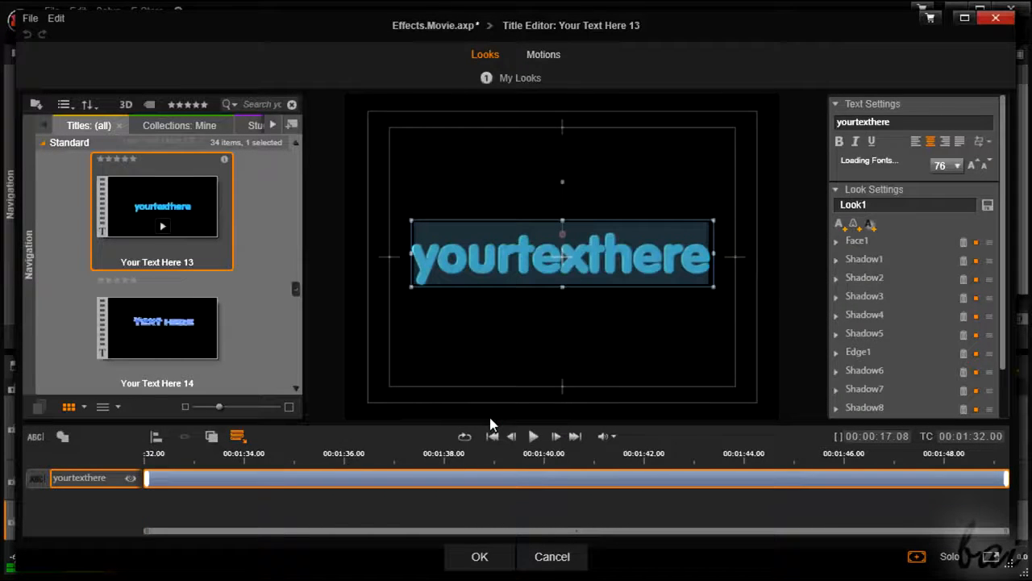
scroll(973, 292, down, 2)
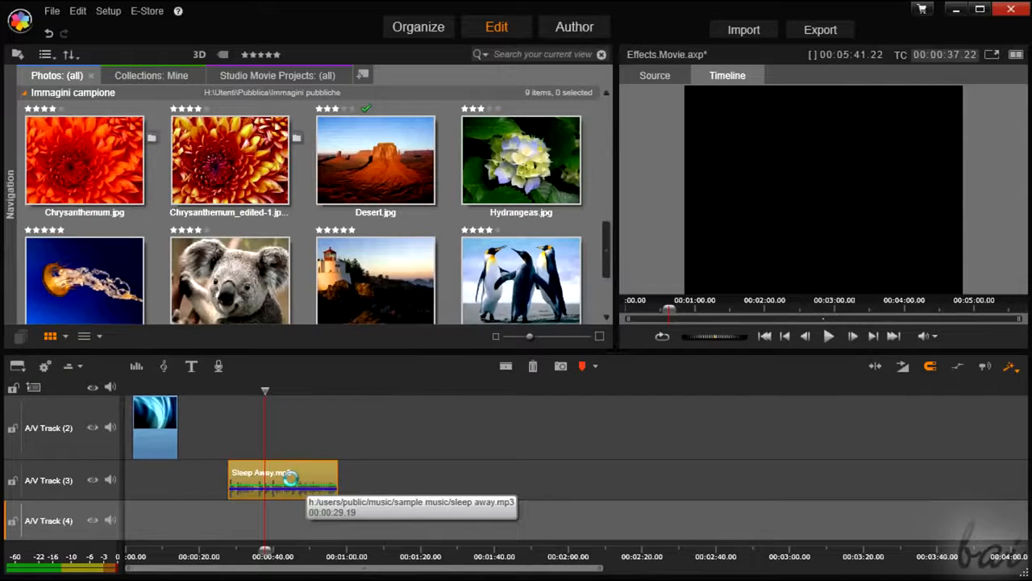
- Open the Sleep Away.mp3 clip for editing, play part of it, and try out its Channel Mixer level control
double_click(288, 478)
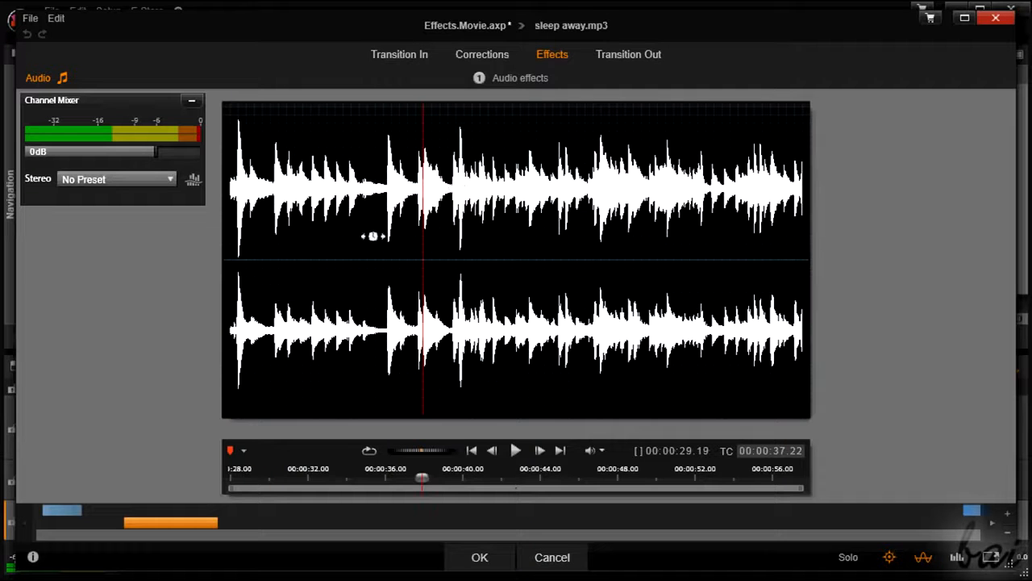
click(516, 450)
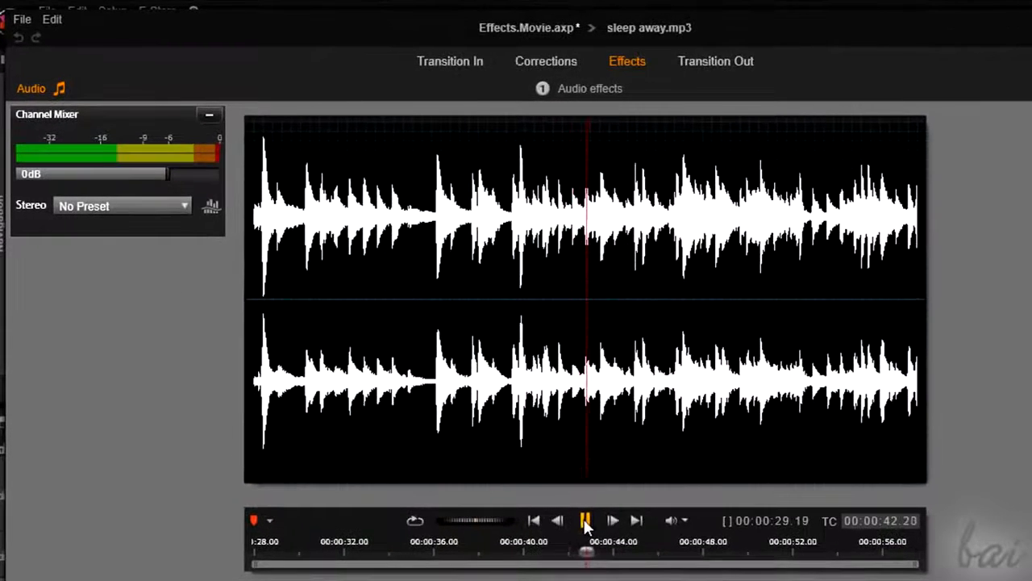
click(586, 520)
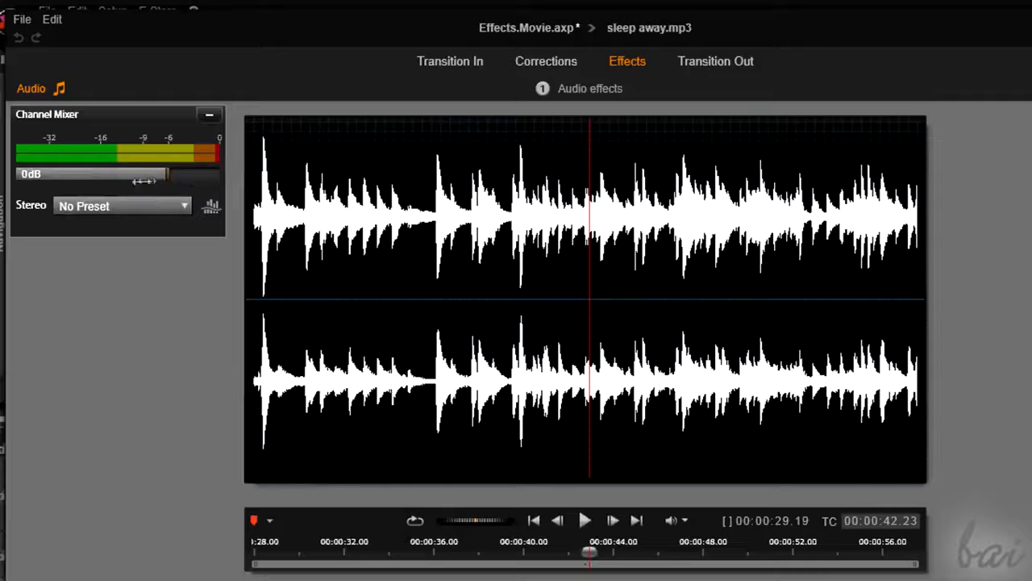
drag(104, 180, 178, 179)
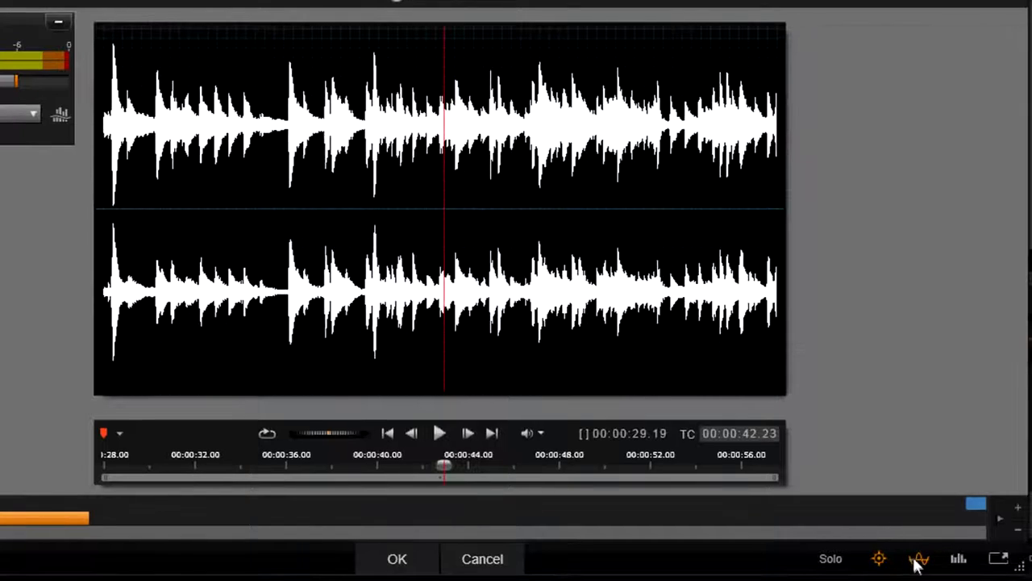
- Toggle the audio mixer display in the audio editor and adjust the Equalize correction of the Sleep Away.mp3 clip
click(959, 560)
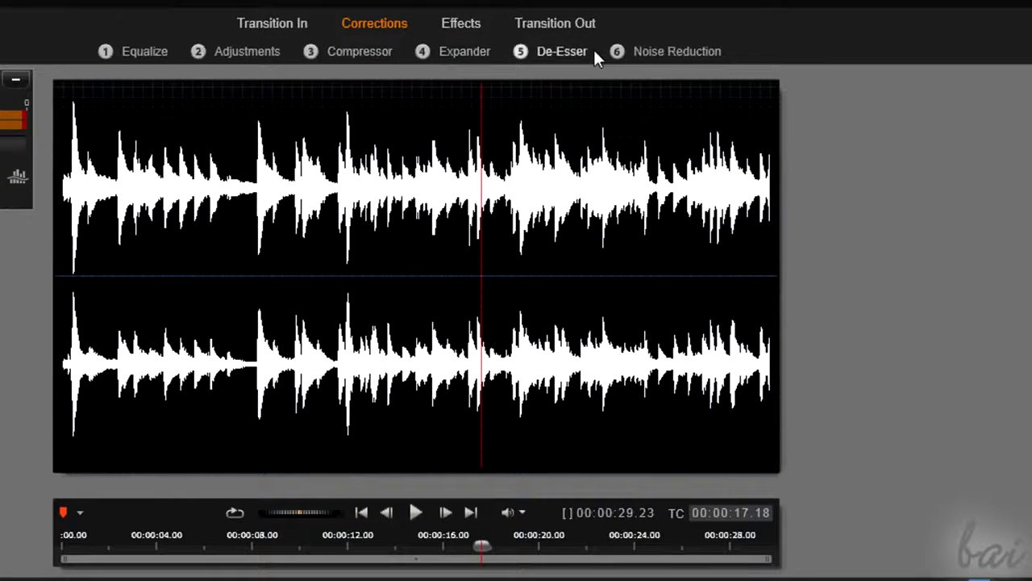
click(139, 49)
drag(933, 459, 928, 500)
drag(932, 461, 920, 477)
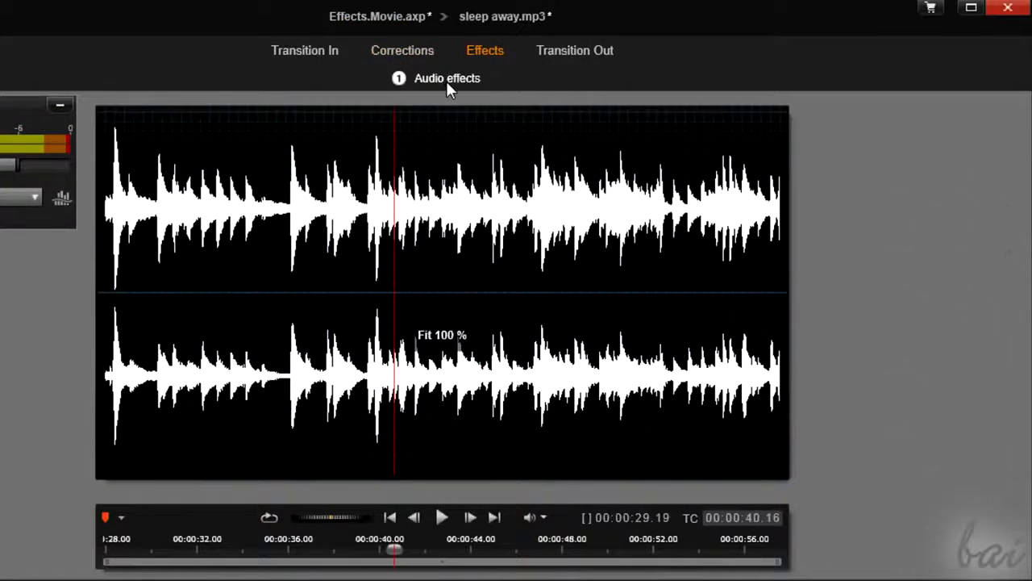
- Add the Reverb audio effect to Sleep Away.mp3 and adjust its detailed settings, with Duration at 0.99
click(446, 81)
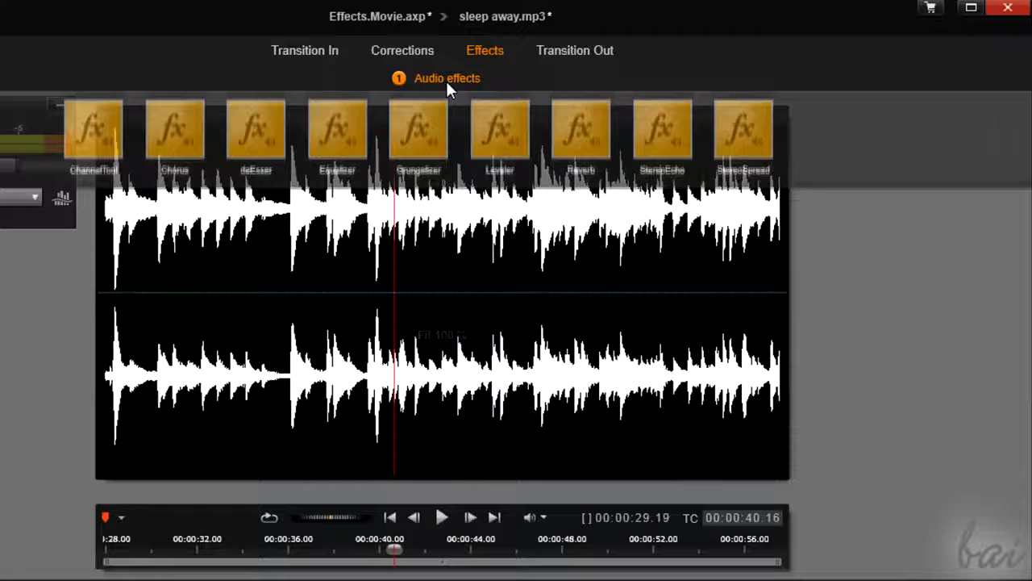
click(569, 143)
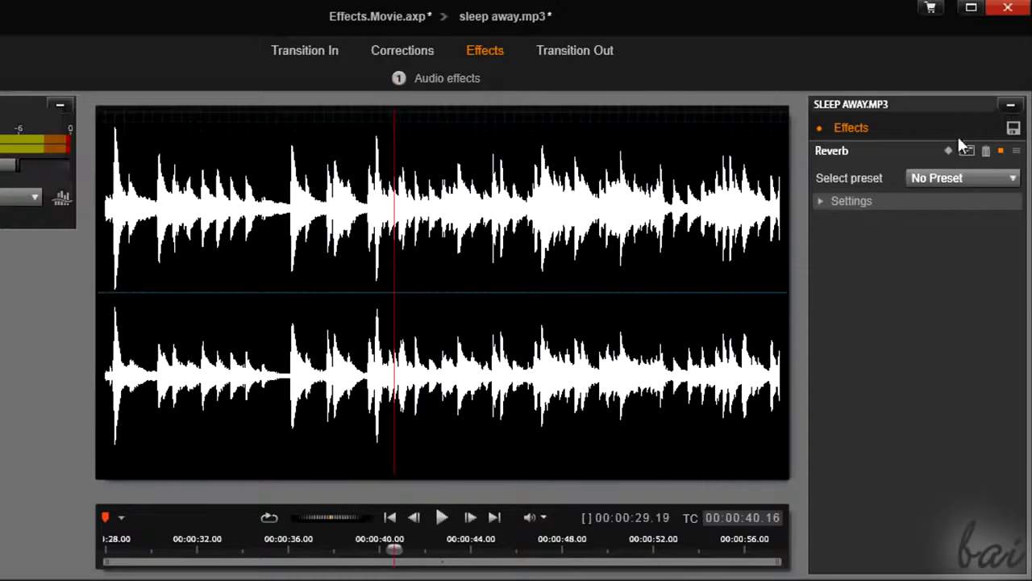
click(879, 201)
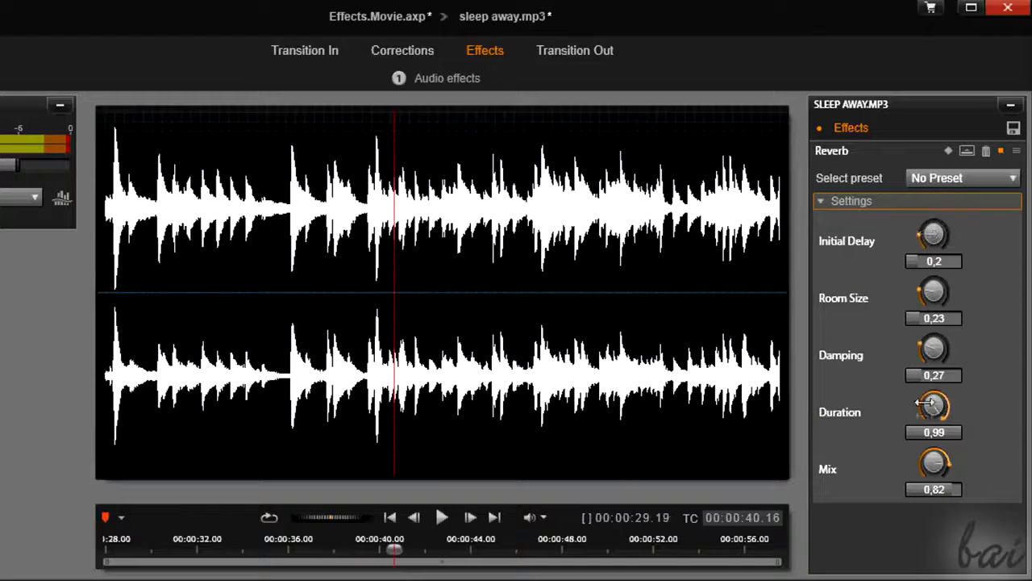
click(933, 348)
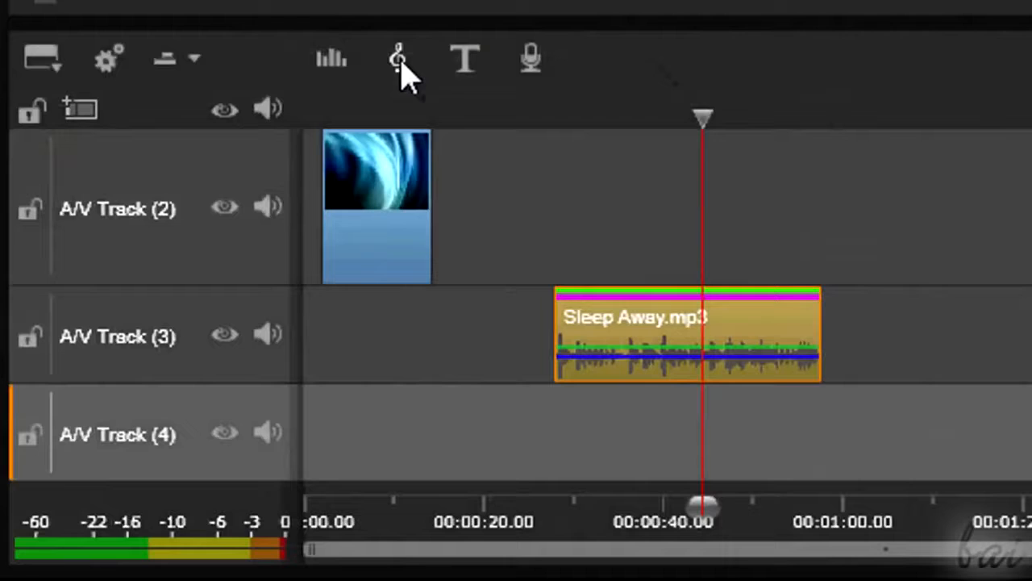
- Preview the Classical Scorefitter song A Gift To Be Simple, version So Long and Go, add it to the movie and open its clip for editing
click(401, 68)
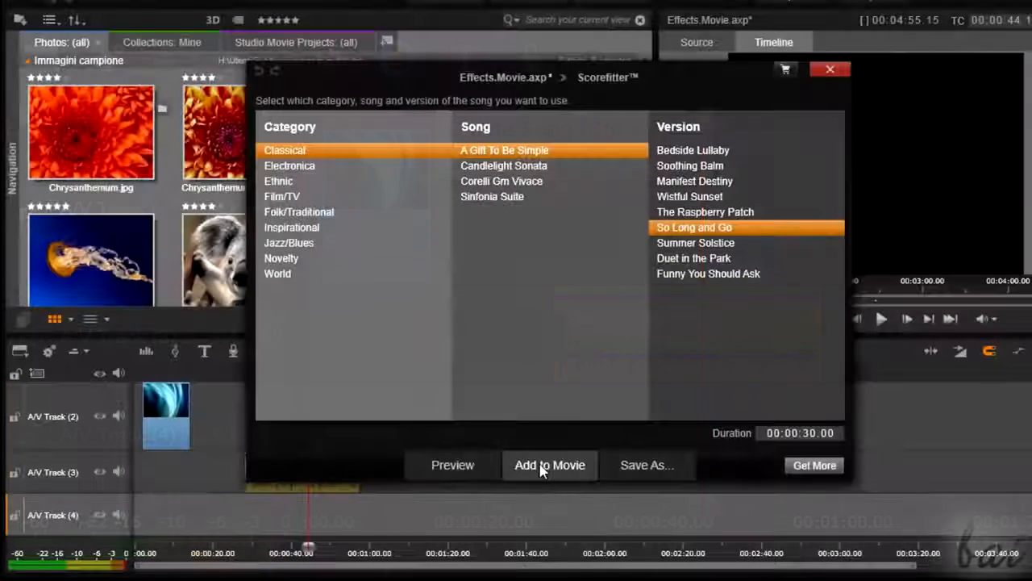
click(494, 463)
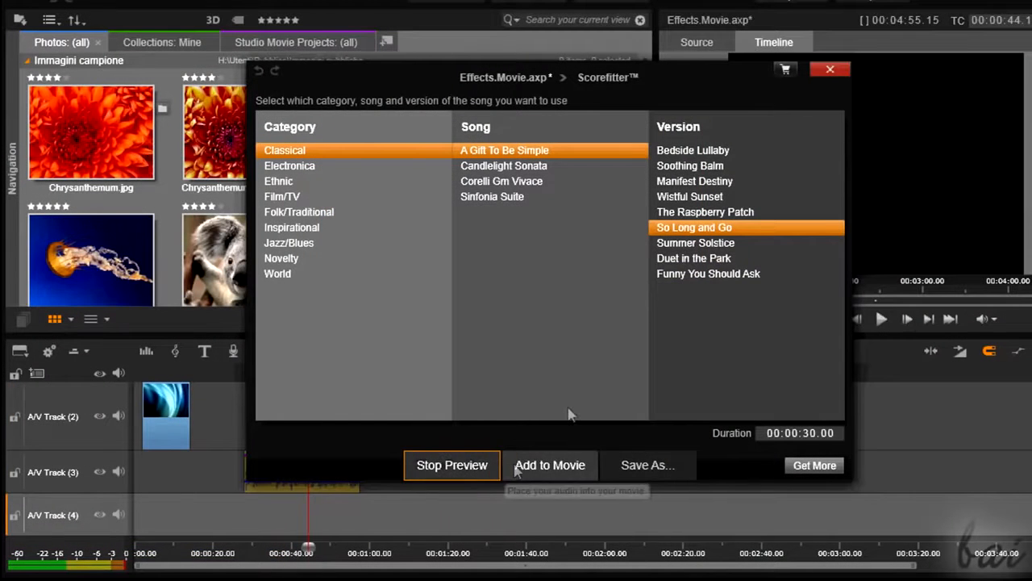
click(565, 472)
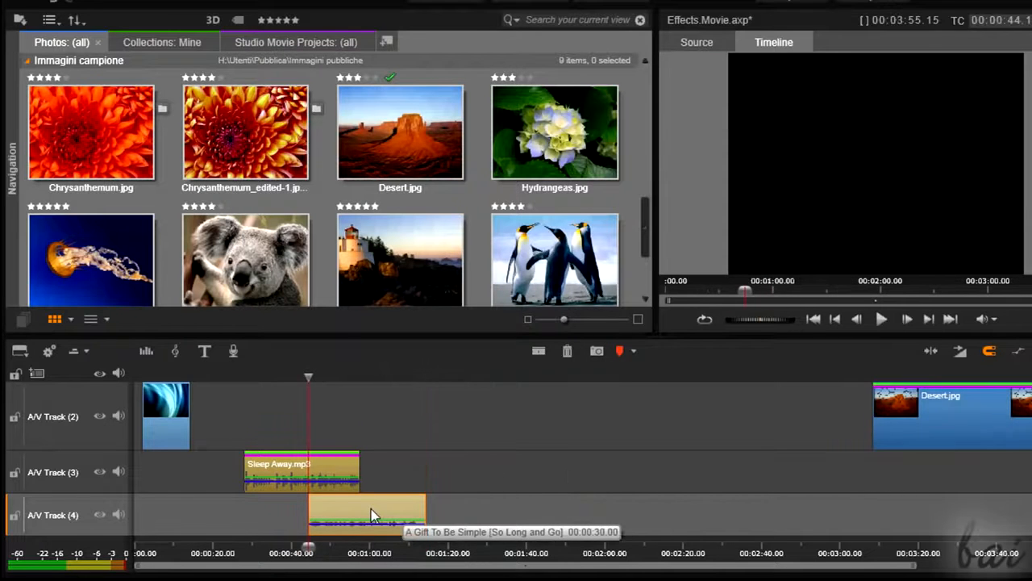
double_click(372, 514)
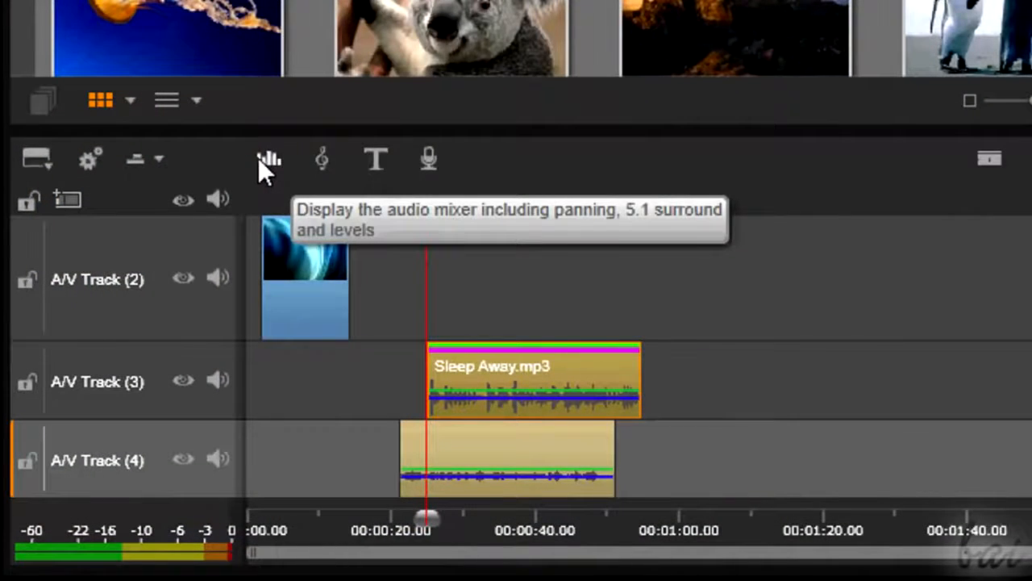
- Show the timeline's audio mixer, align Sleep Away.mp3 with the start of the music clip on A/V Track (4), and play both tracks
click(261, 158)
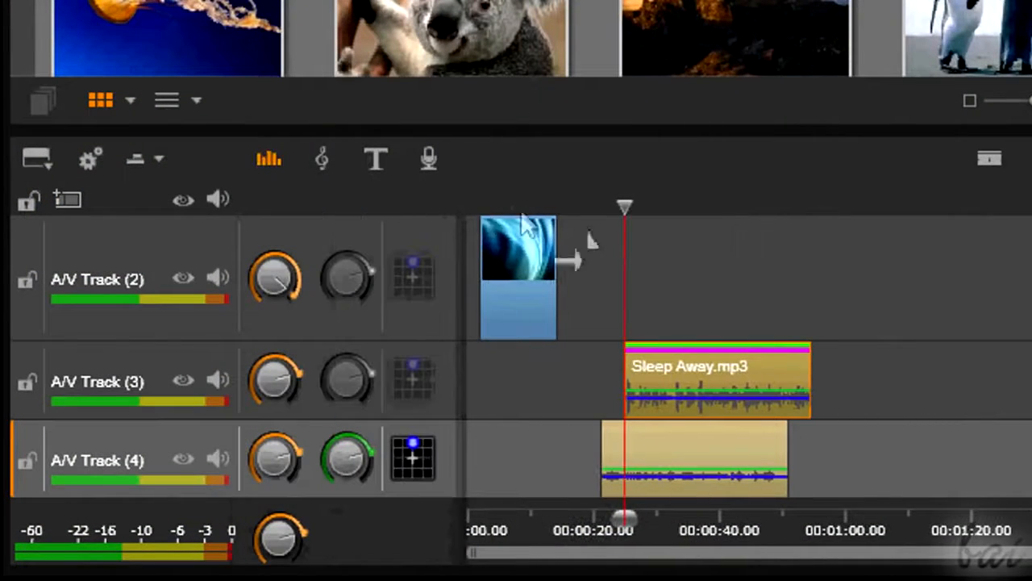
drag(691, 368, 675, 380)
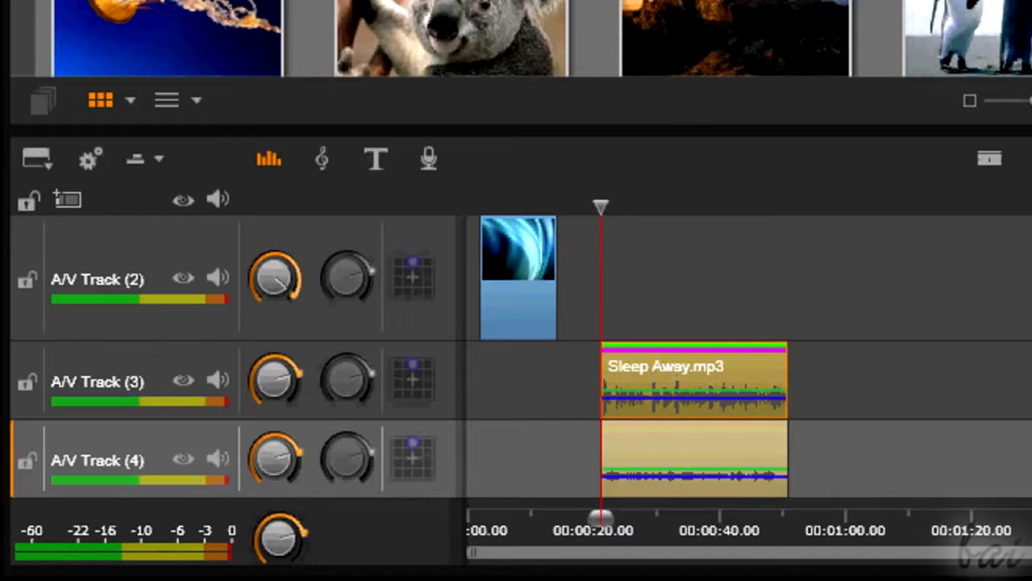
key(space)
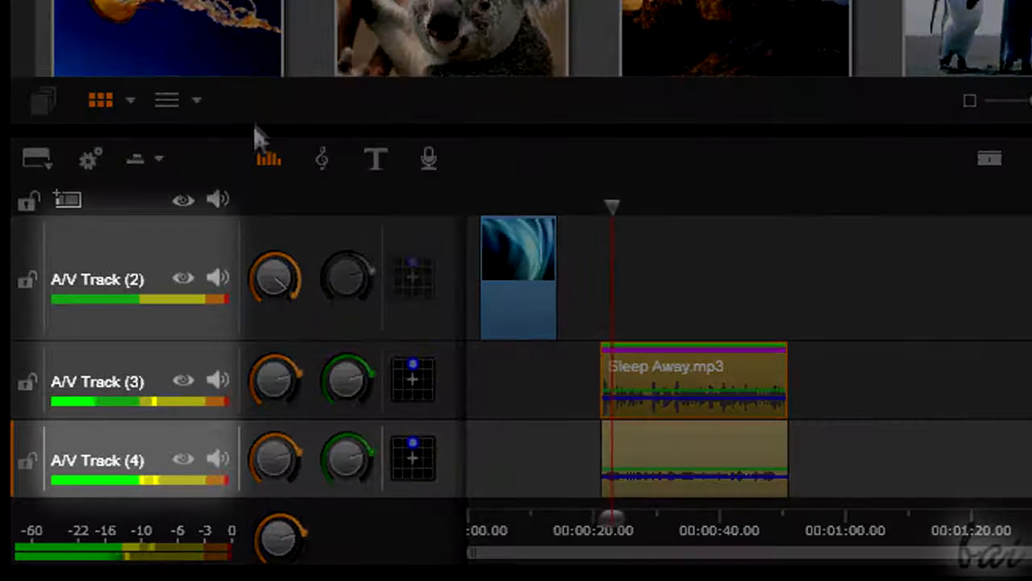
mouse_move(275, 375)
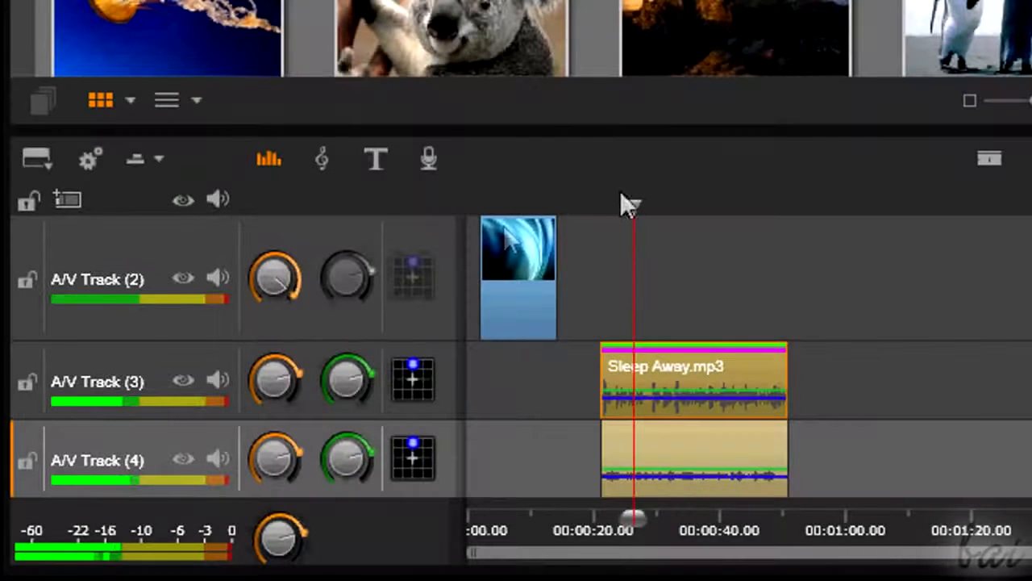
mouse_move(327, 393)
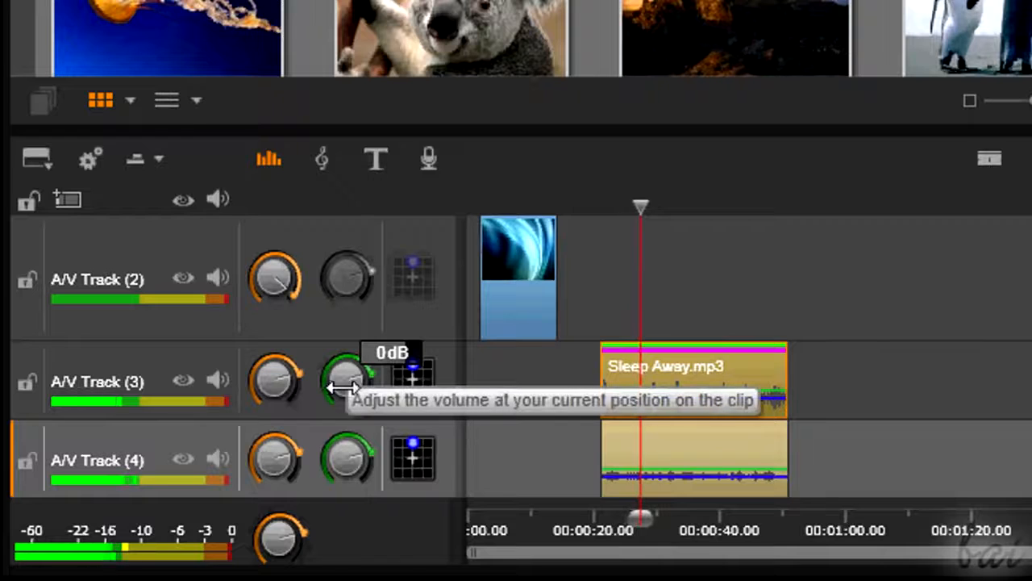
- Move the A Gift To Be Simple clip after Sleep Away.mp3 on A/V Track (3) and adjust the track's master volume and the clip volumes
drag(737, 454, 948, 379)
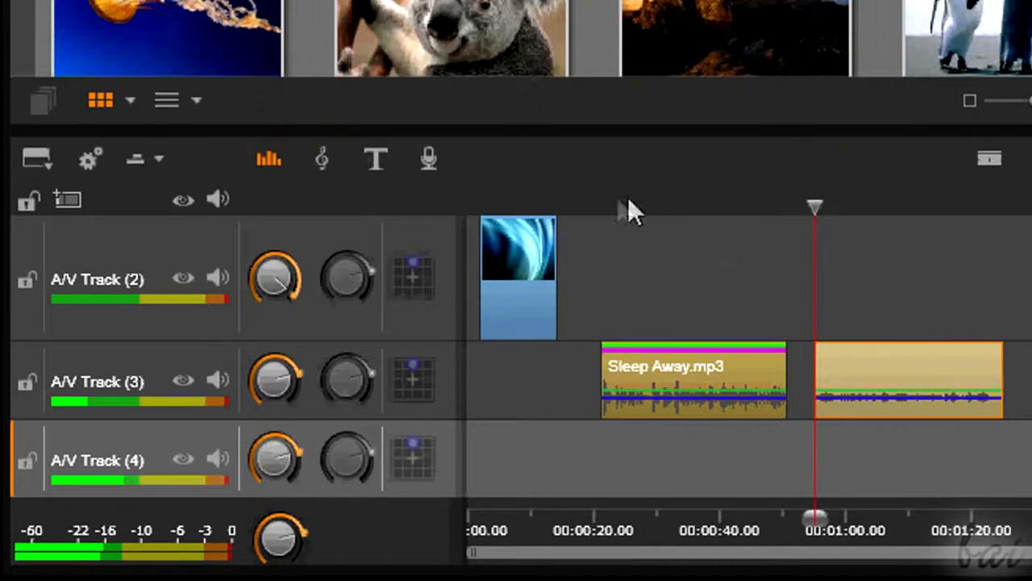
click(576, 198)
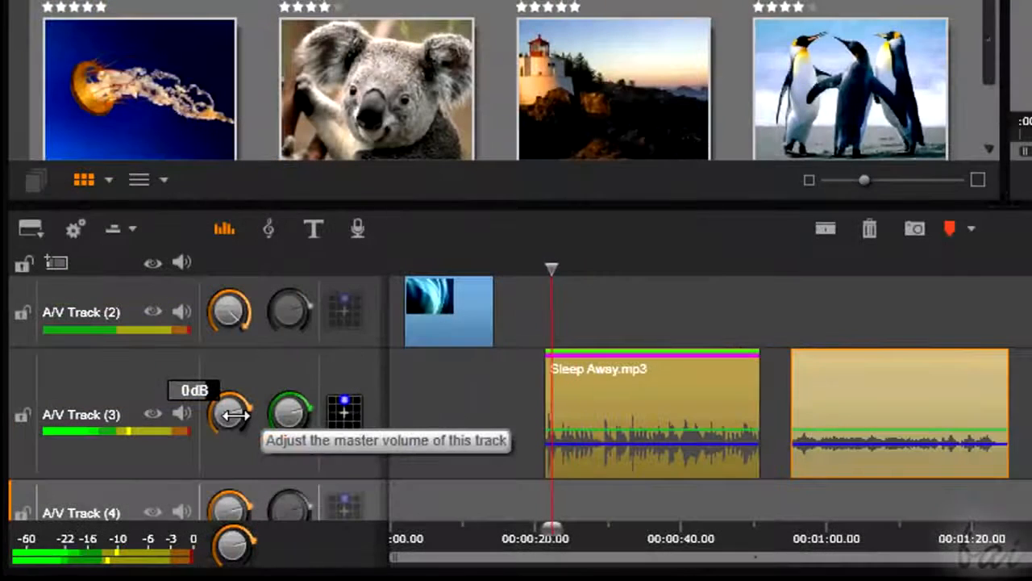
drag(234, 414, 205, 416)
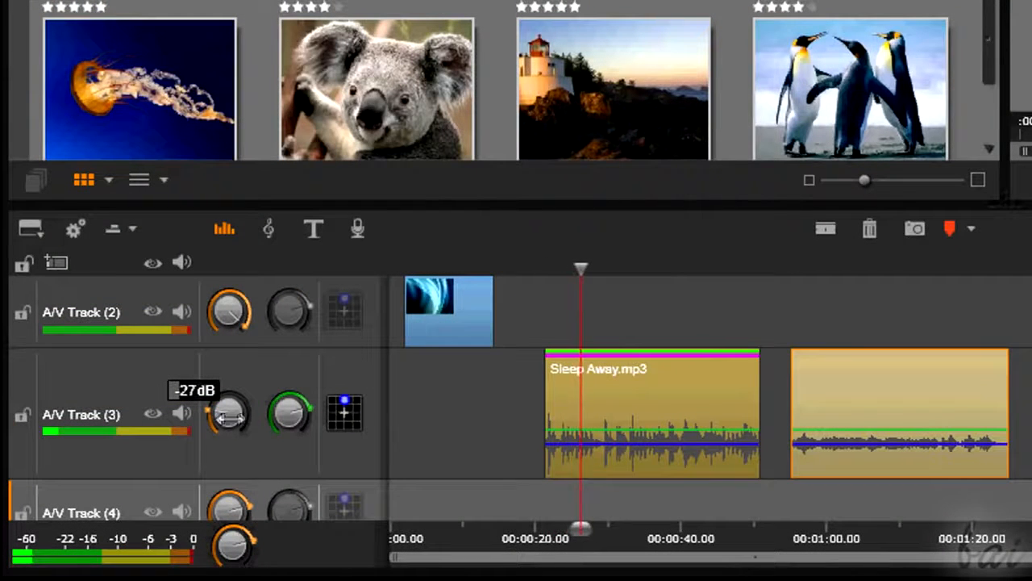
drag(229, 417, 262, 424)
mouse_move(292, 414)
mouse_down()
mouse_move(262, 415)
mouse_move(304, 420)
mouse_up()
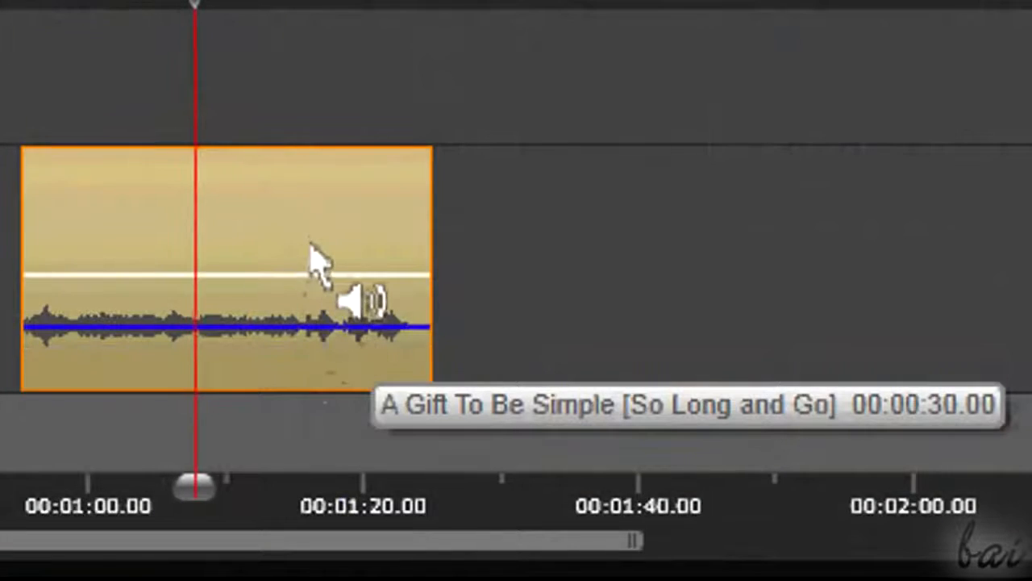
drag(312, 274, 315, 289)
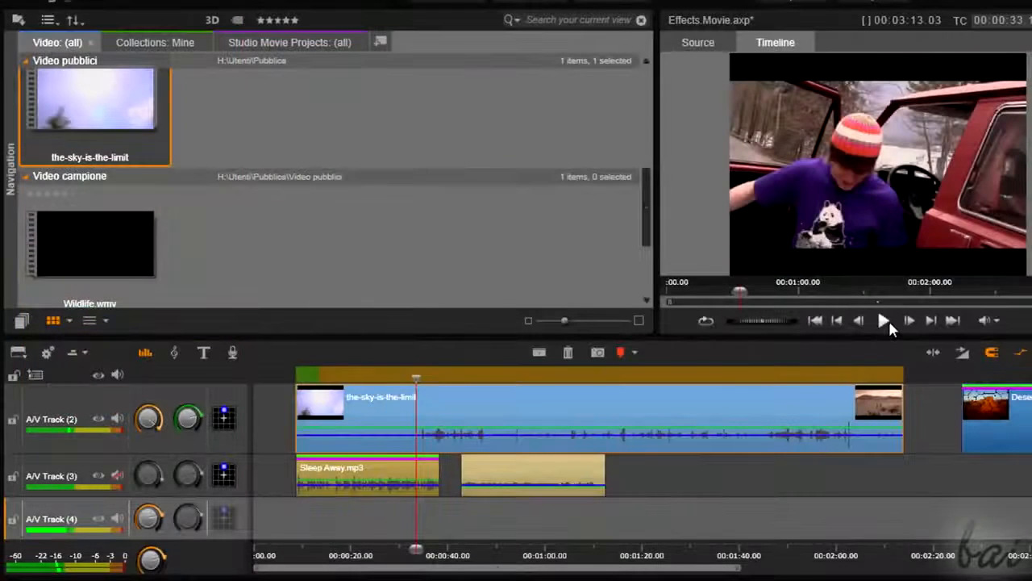
- Play the timeline, preview the-sky-is-the-limit in its clip editor and switch from its video to its audio editing options
click(888, 321)
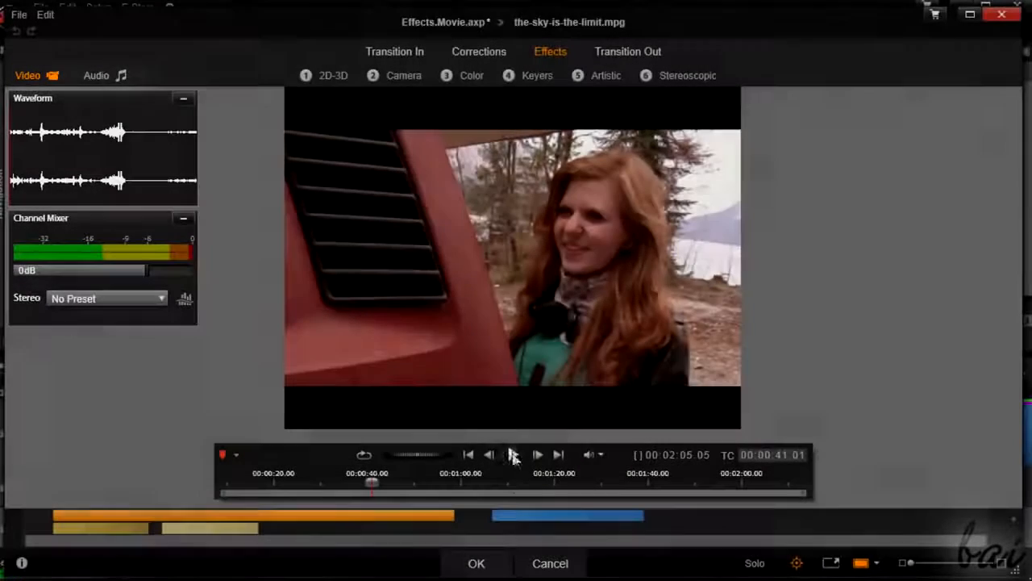
click(514, 456)
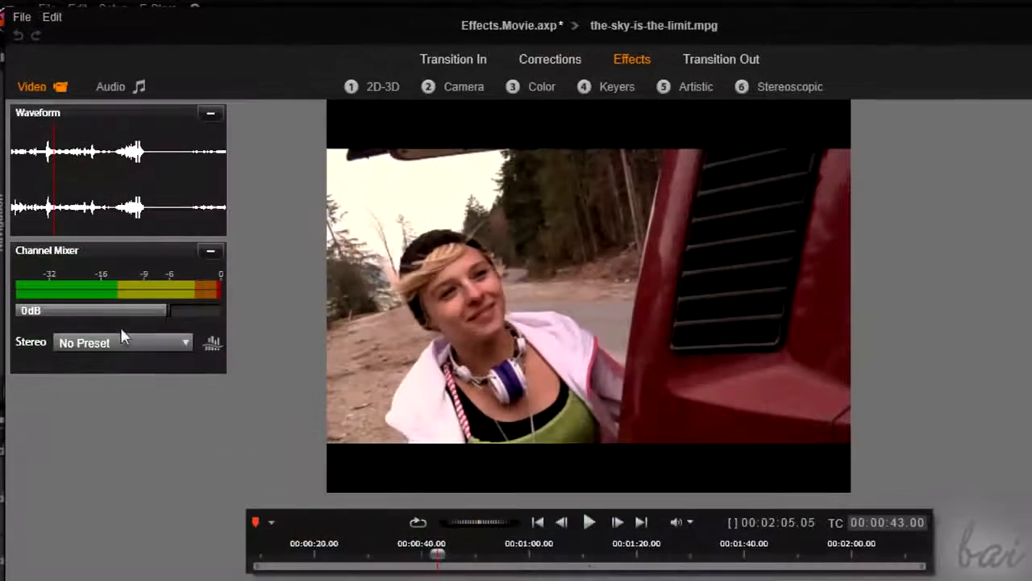
click(109, 86)
click(109, 87)
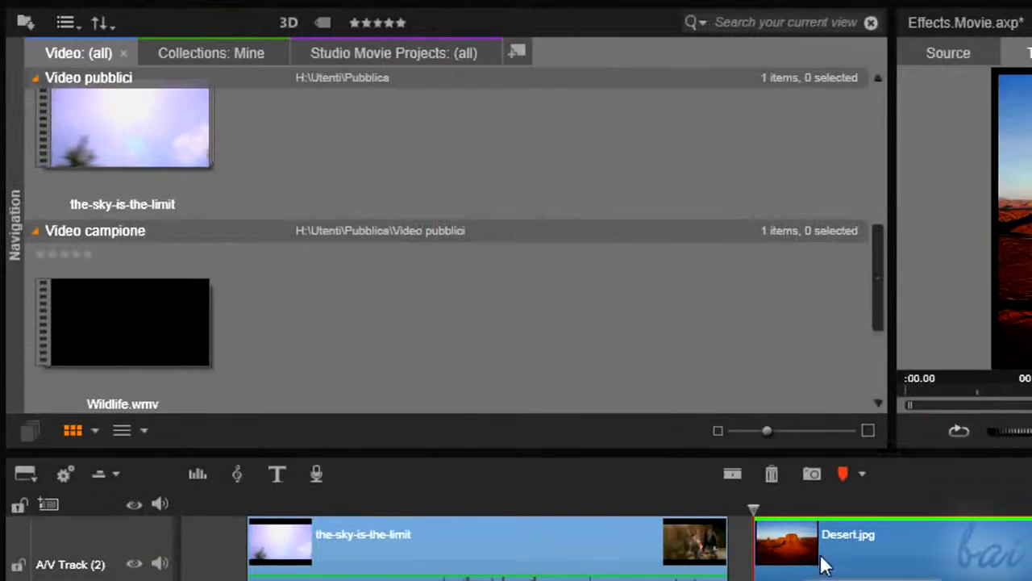
- Preview MultiShape Crop (Spinning Star Crop) from the library's Effects content, apply it to Desert.jpg and open that clip for editing
click(549, 571)
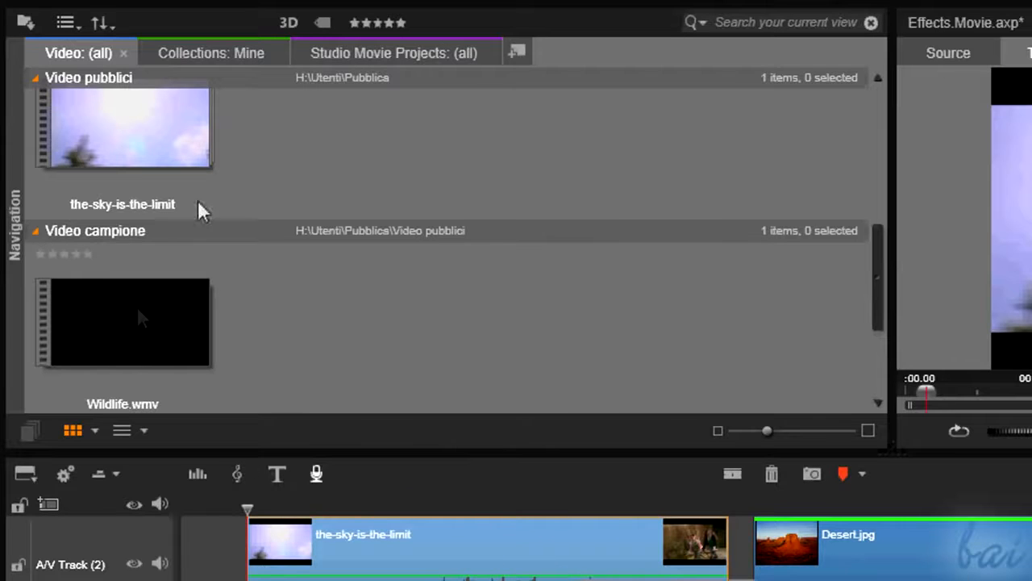
click(13, 55)
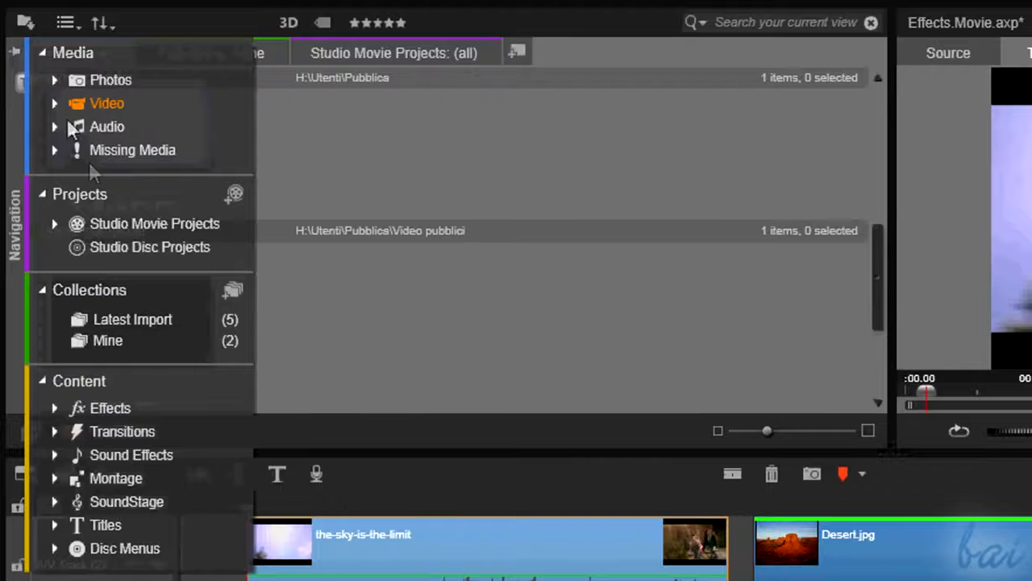
click(117, 406)
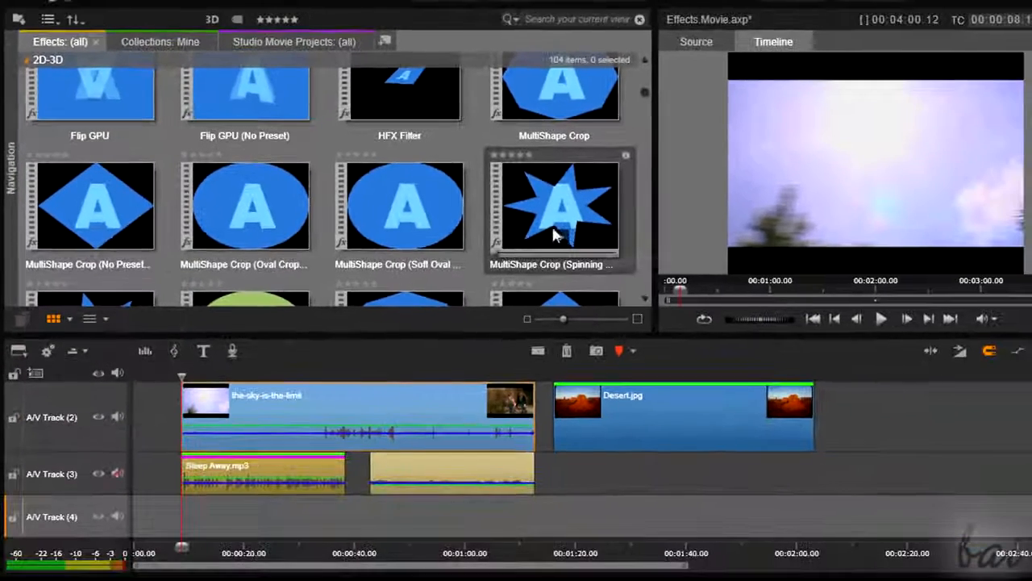
click(653, 273)
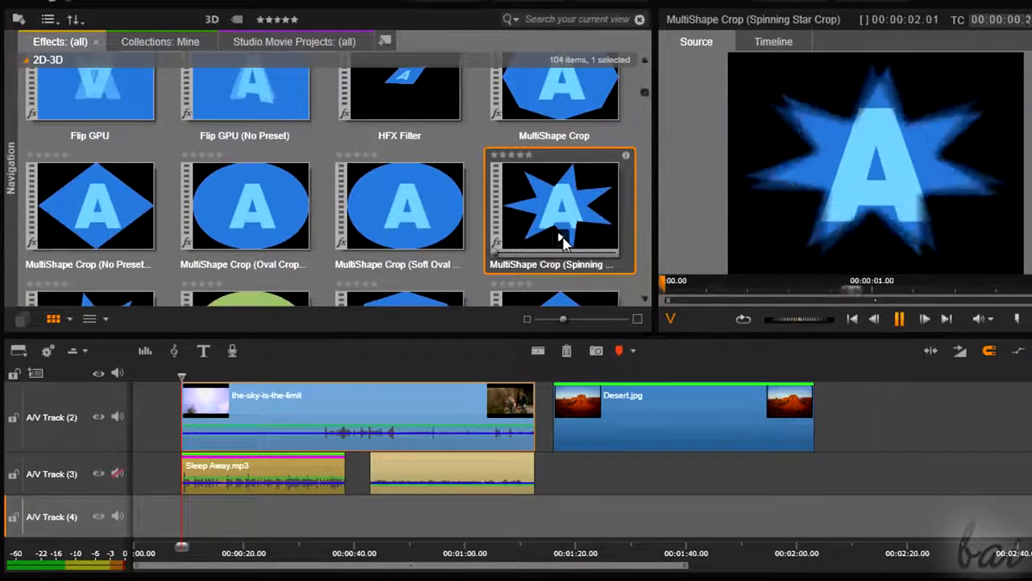
drag(566, 199, 632, 432)
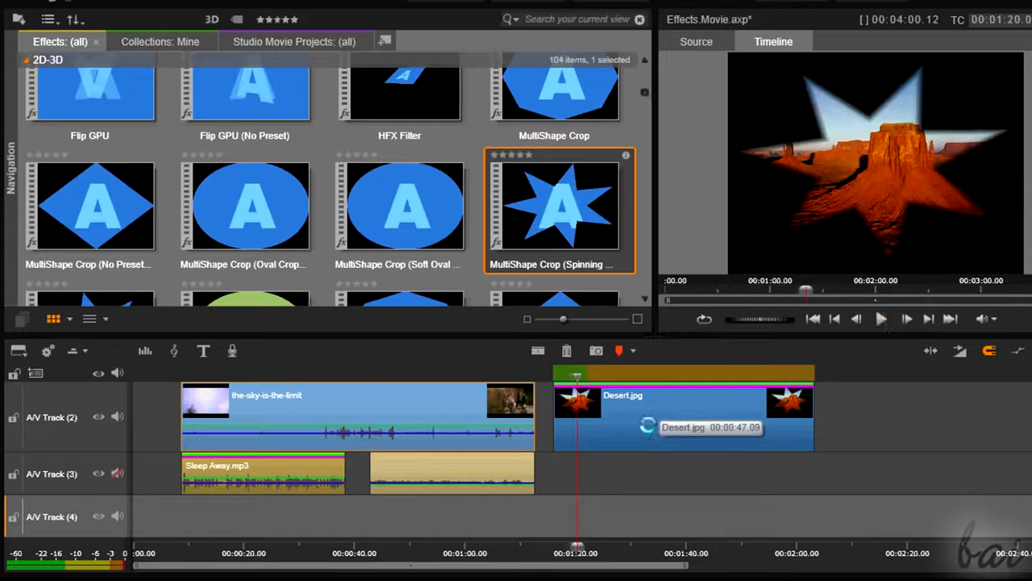
double_click(648, 427)
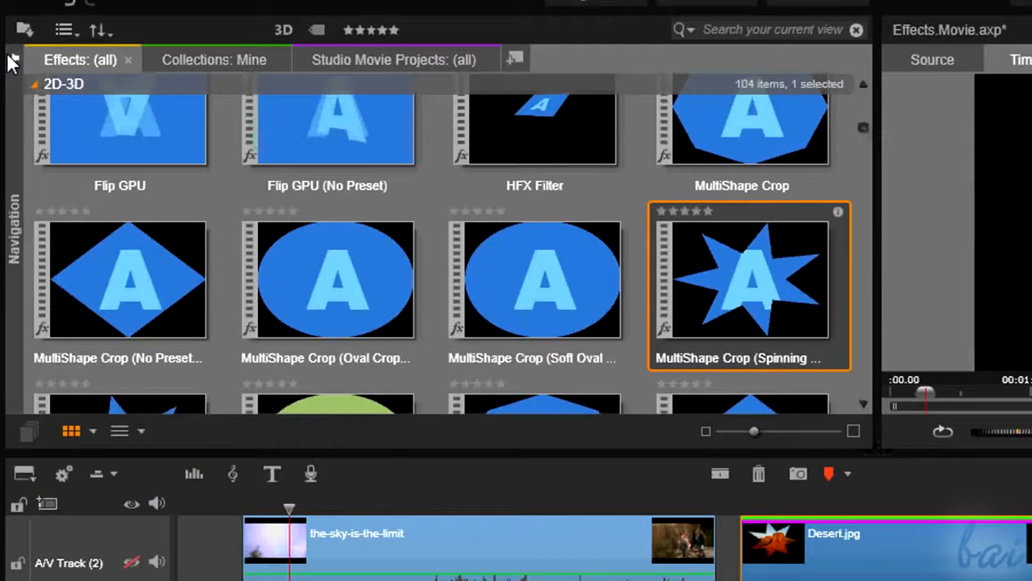
- Open the library's Sound Effects content and preview cartoon sounds such as BoingBoing and SlideDown
click(9, 62)
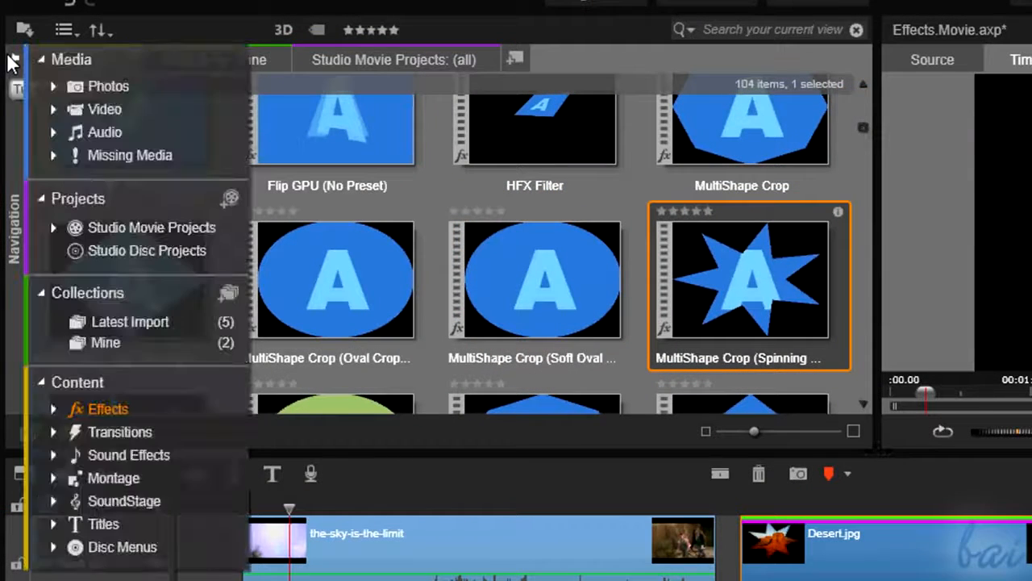
click(142, 458)
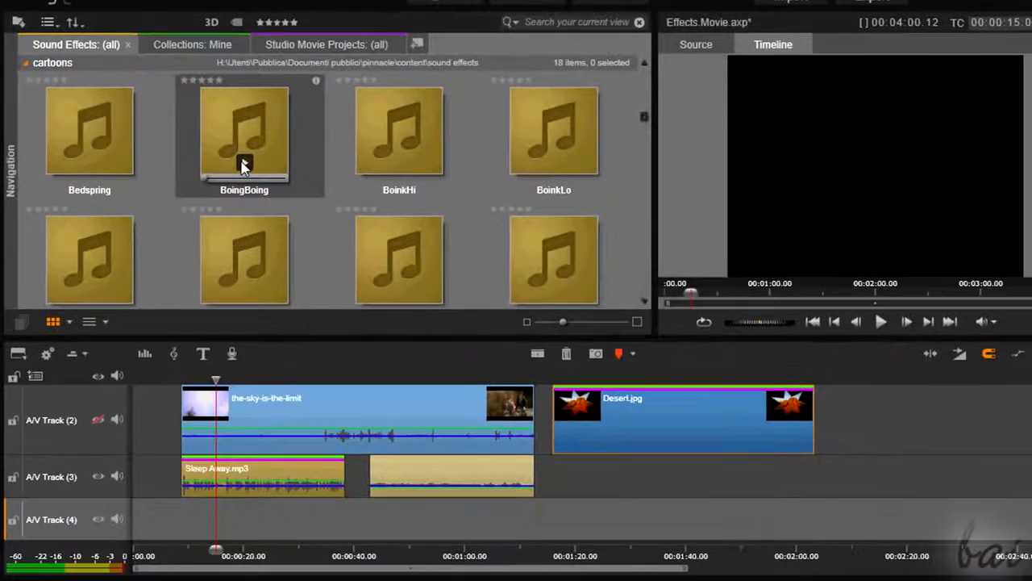
click(244, 165)
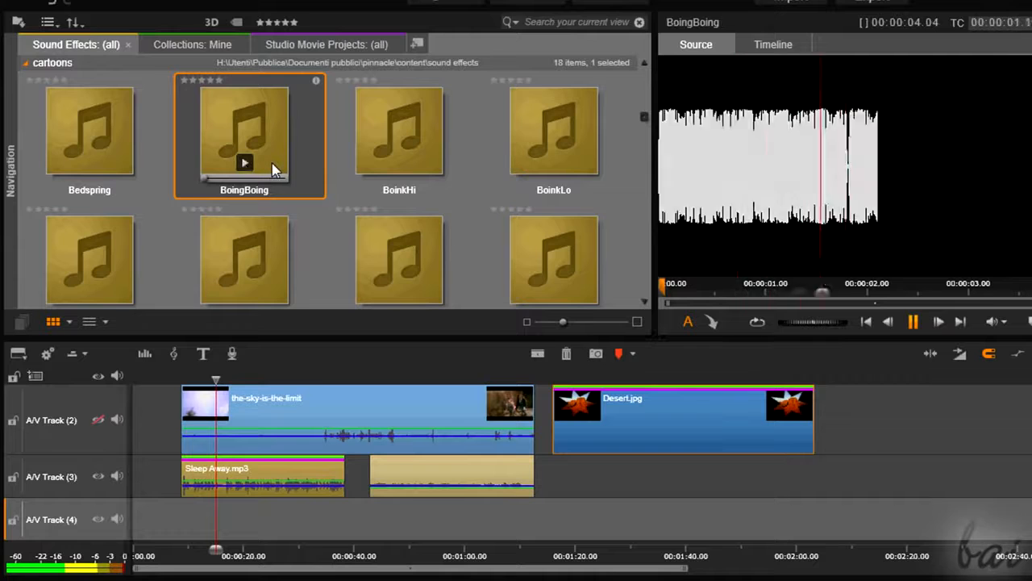
scroll(396, 203, down, 3)
click(399, 204)
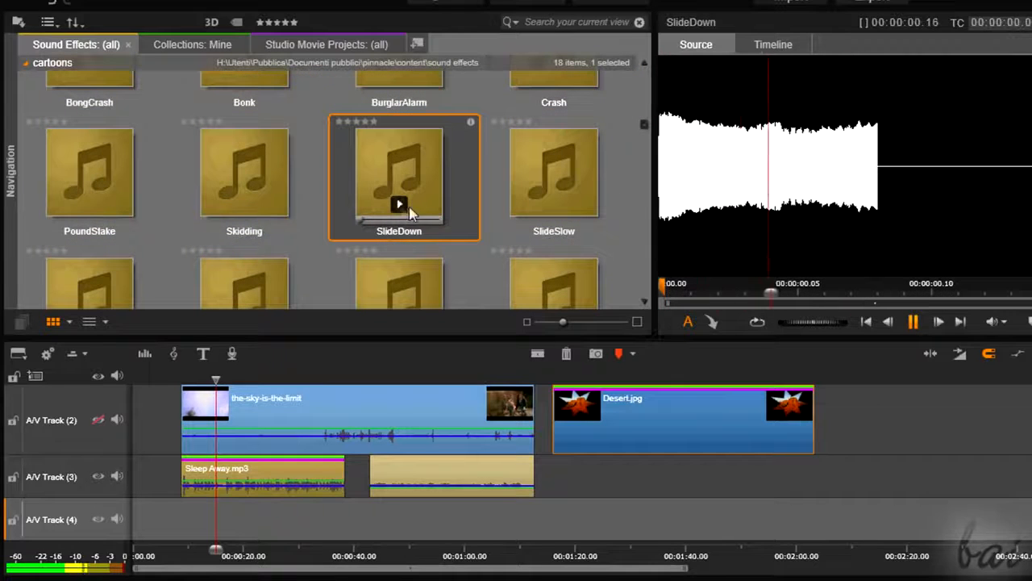
click(244, 204)
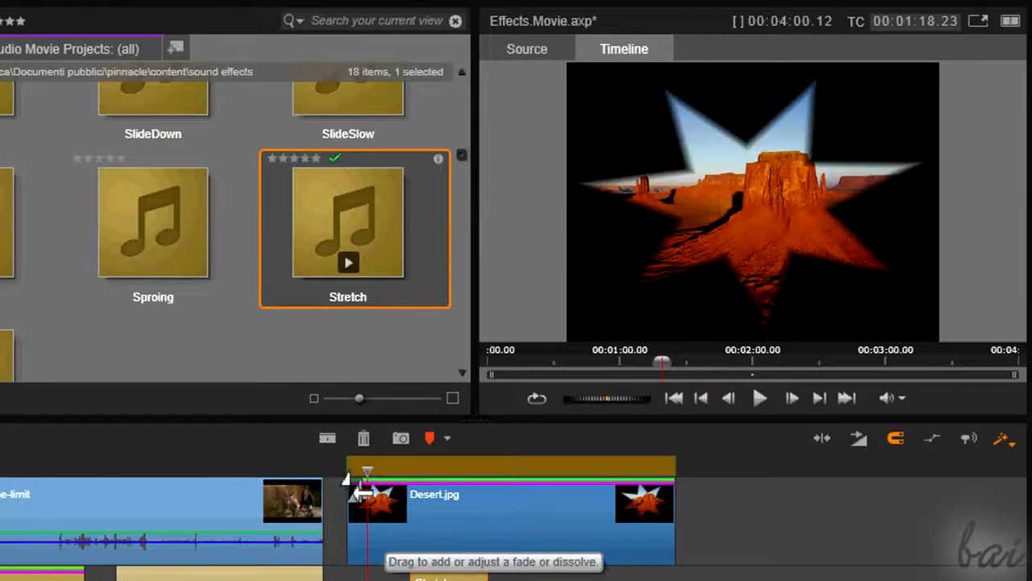
- Add a fade-in to the start of Desert.jpg, extending to 00:01:25.03 where the Stretch sound clip begins
drag(367, 492, 412, 496)
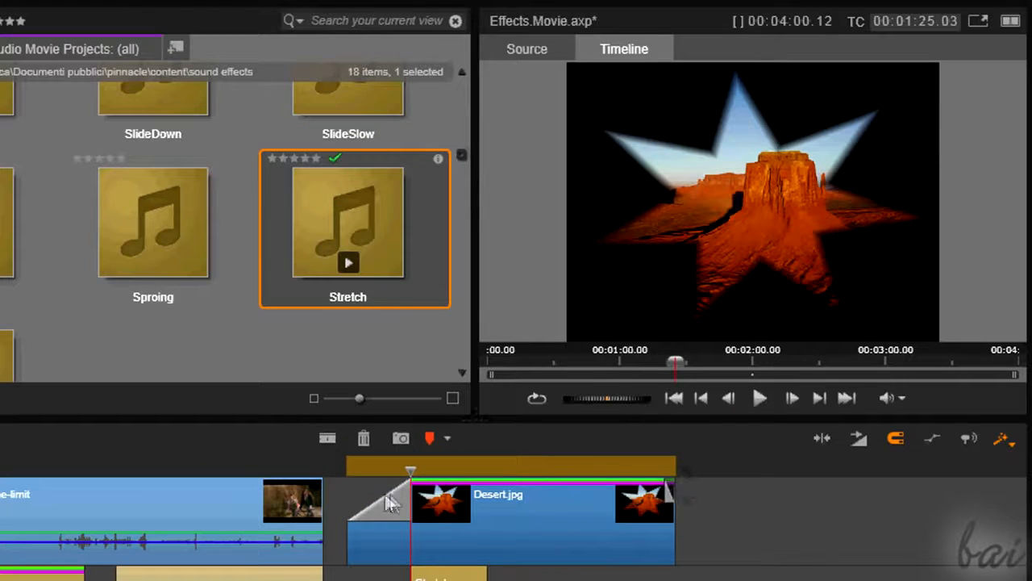
- Add a fade-out to the end of the-sky-is-the-limit and scrub through the fade-in of Desert.jpg
drag(300, 494, 322, 467)
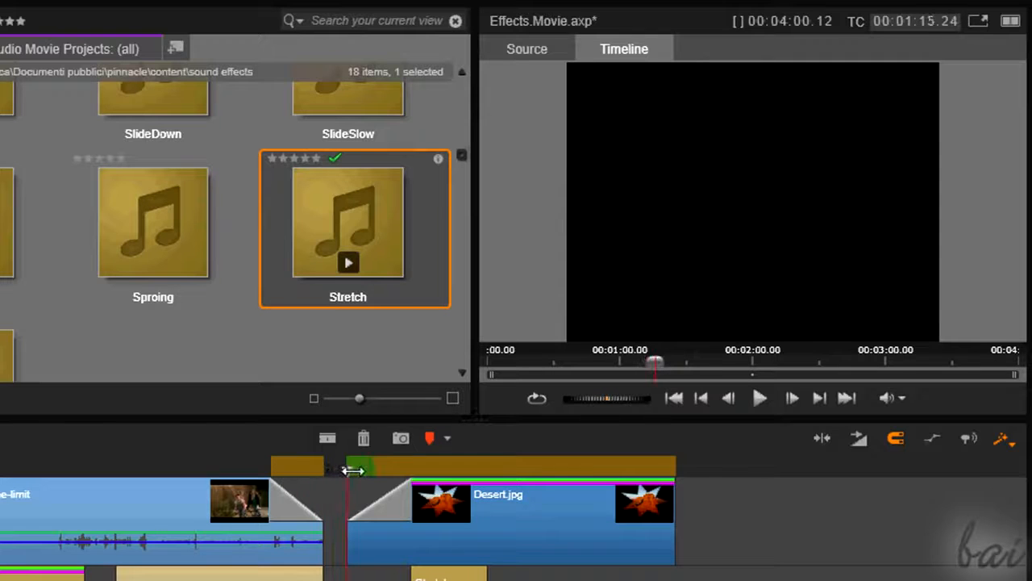
drag(358, 470, 419, 472)
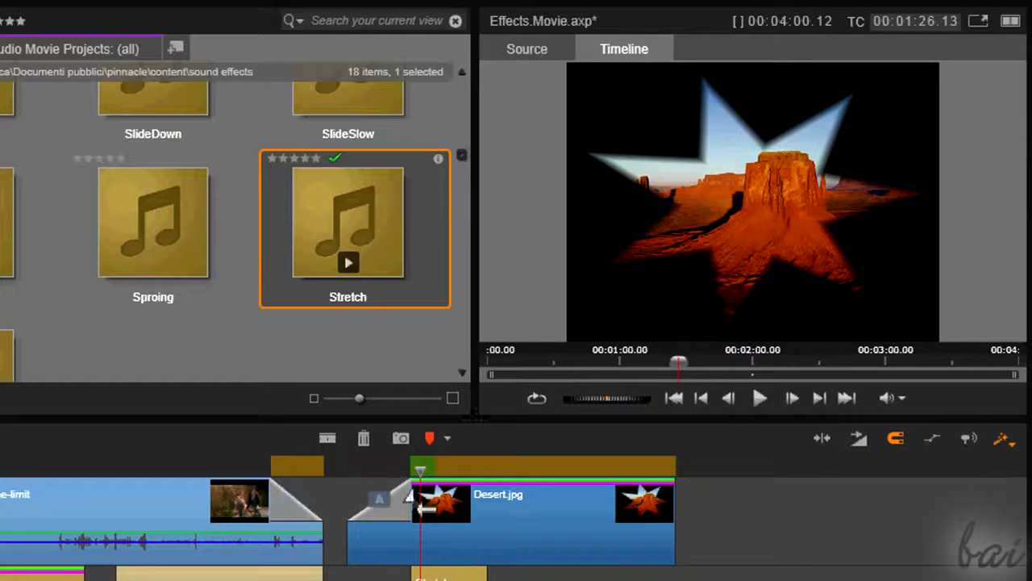
- Open the Cross Dissolve GPU transition at the start of Desert.jpg for editing and shorten its duration
drag(379, 498, 407, 508)
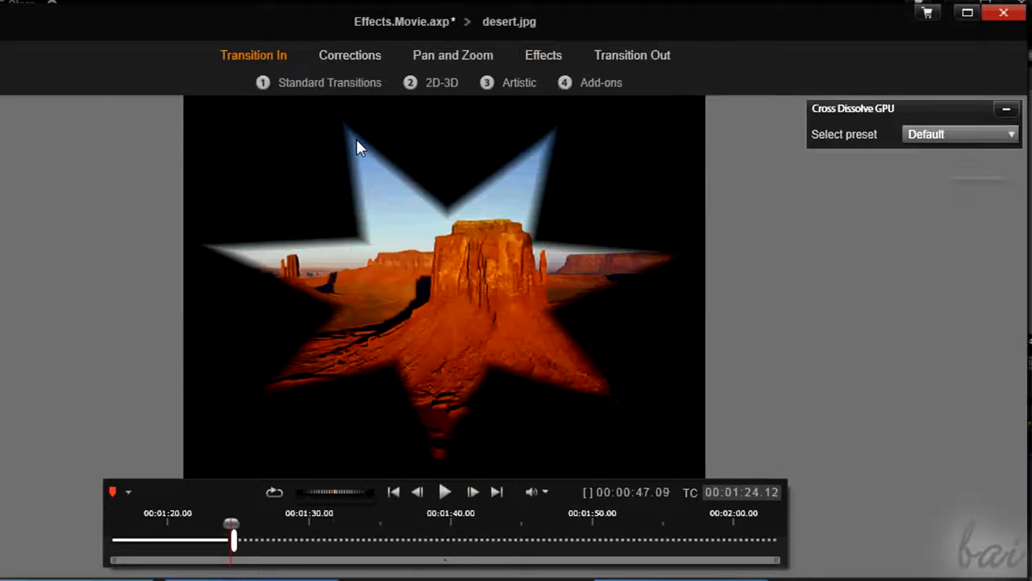
drag(234, 540, 566, 550)
drag(343, 539, 193, 532)
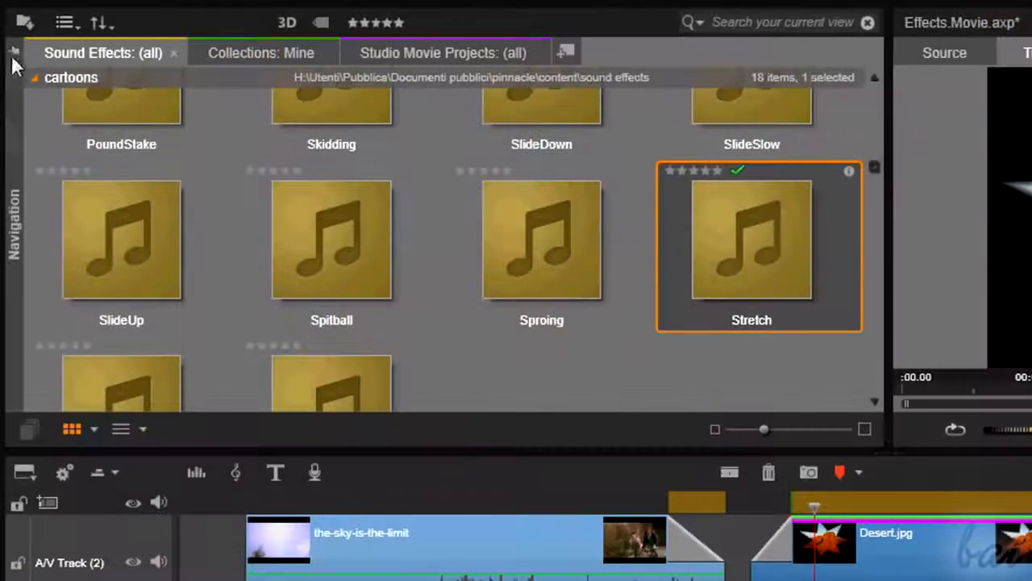
- Open the library's Transitions content and preview an Extra FX transition and Page Curl (Tight Curl)
click(14, 53)
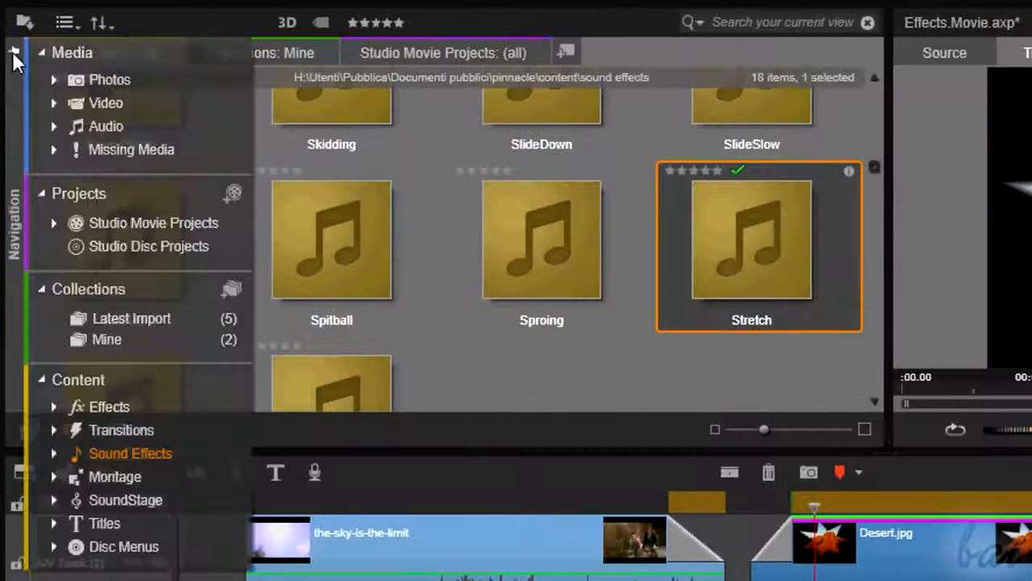
click(121, 431)
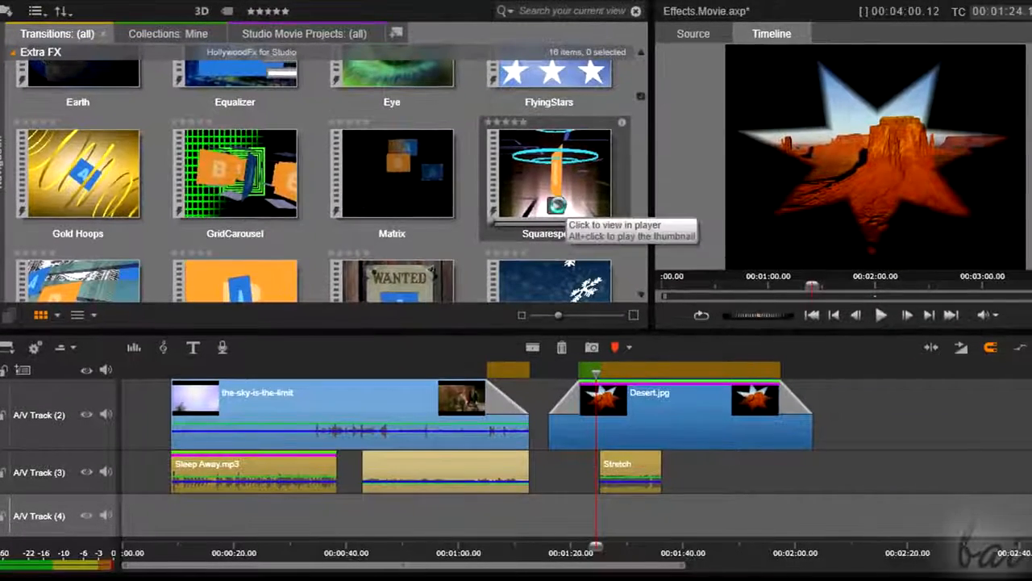
click(569, 198)
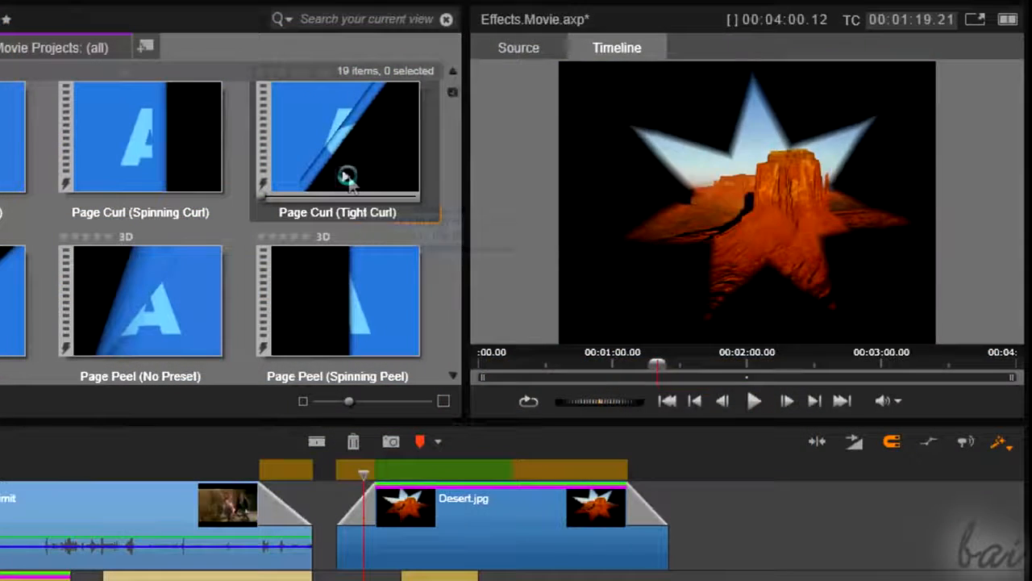
click(348, 177)
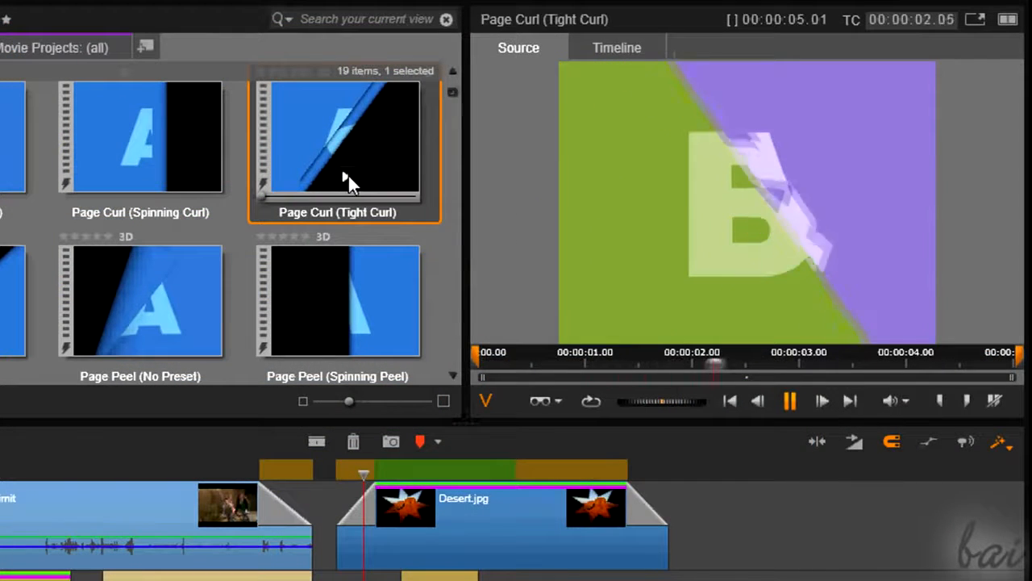
- Apply Page Curl (Tight Curl) to the fade-out at the end of Desert.jpg and play that section of the timeline
drag(356, 150, 650, 507)
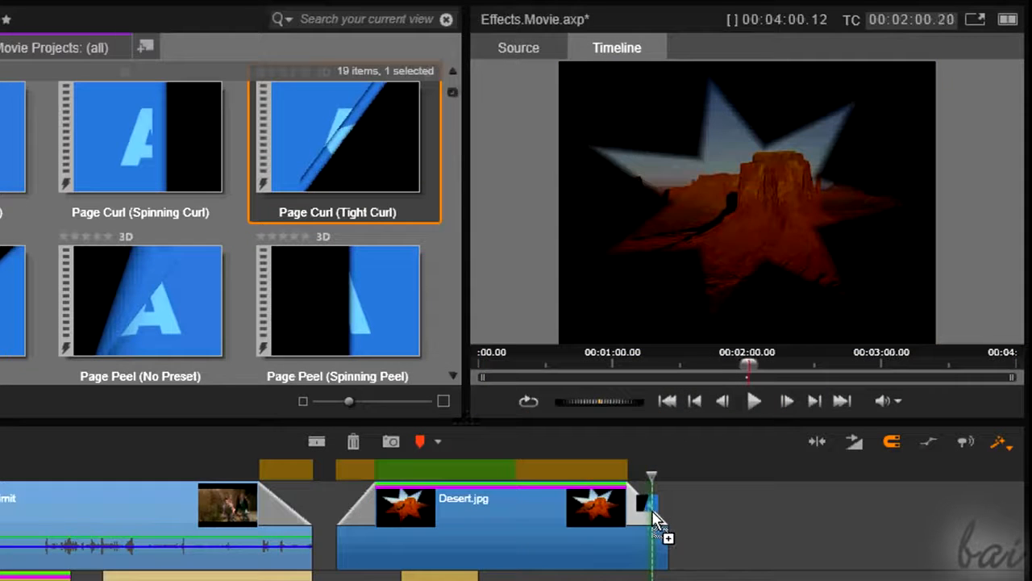
click(754, 401)
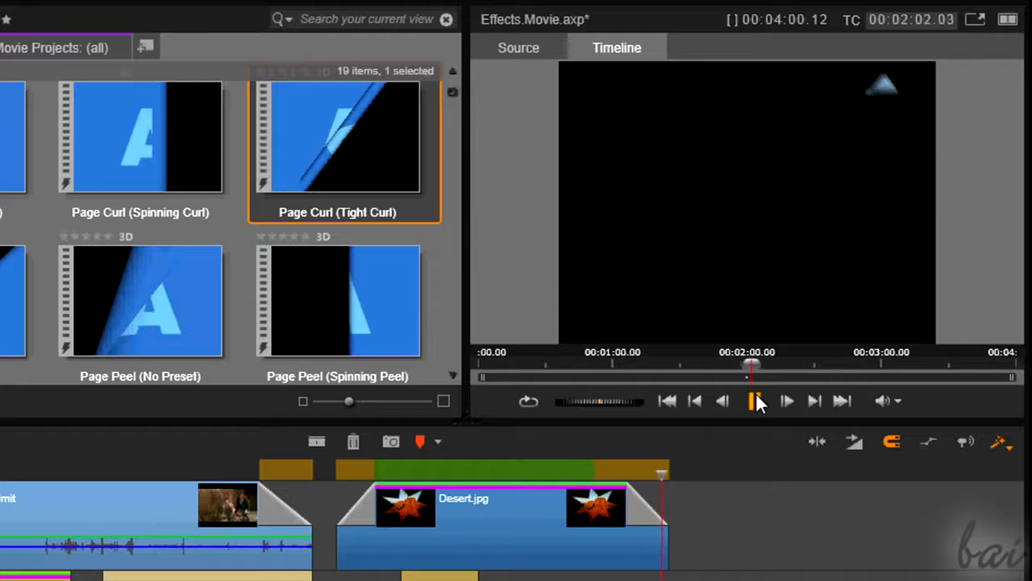
click(758, 397)
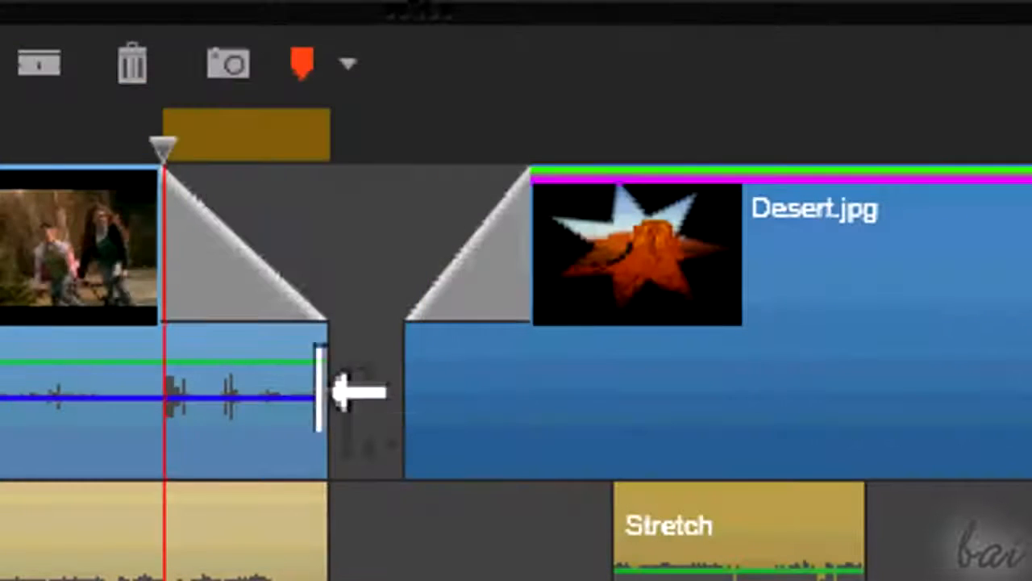
- Try to remove the fade-out transition at the end of the-sky-is-the-limit
right_click(280, 236)
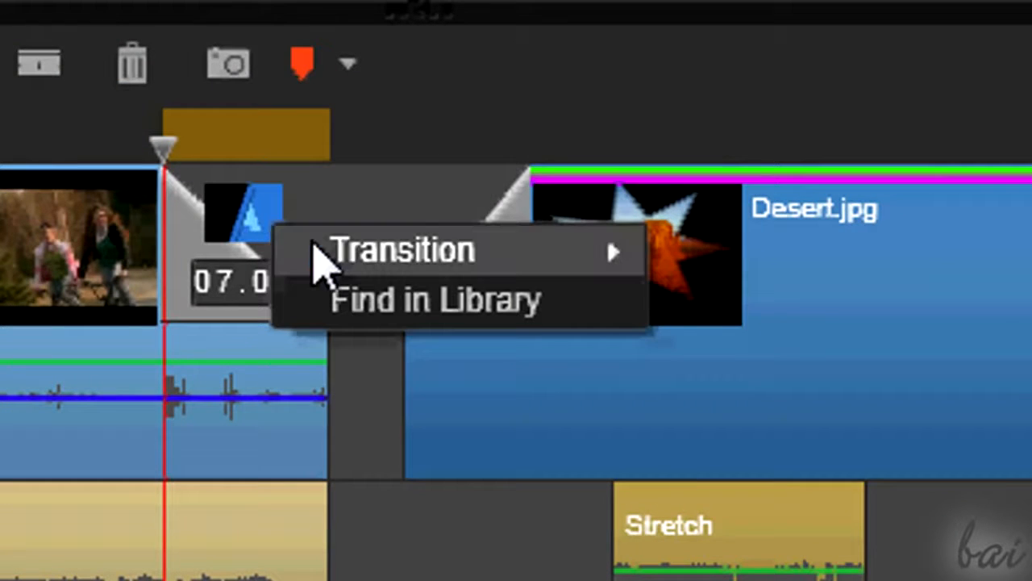
mouse_move(316, 252)
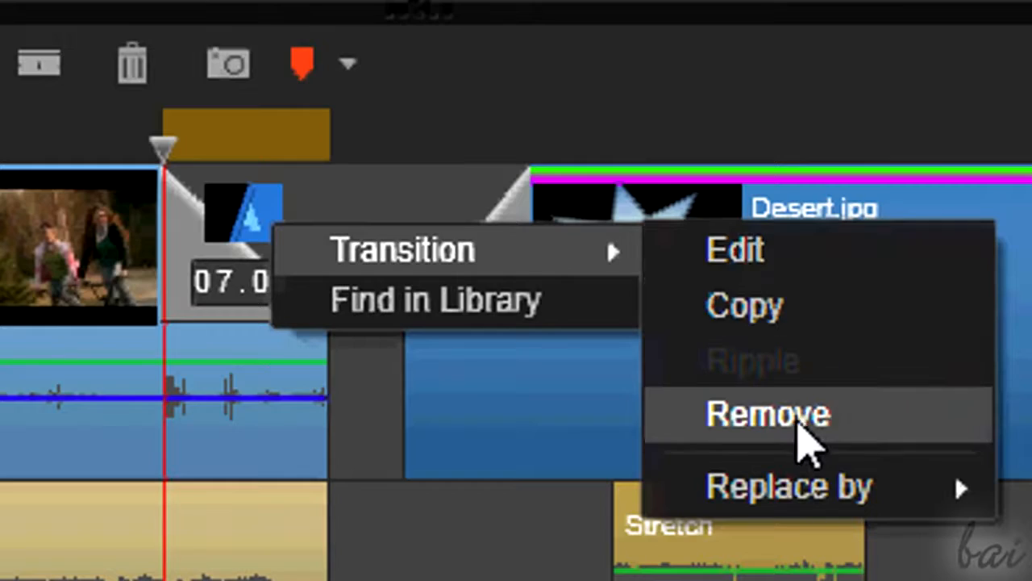
click(798, 420)
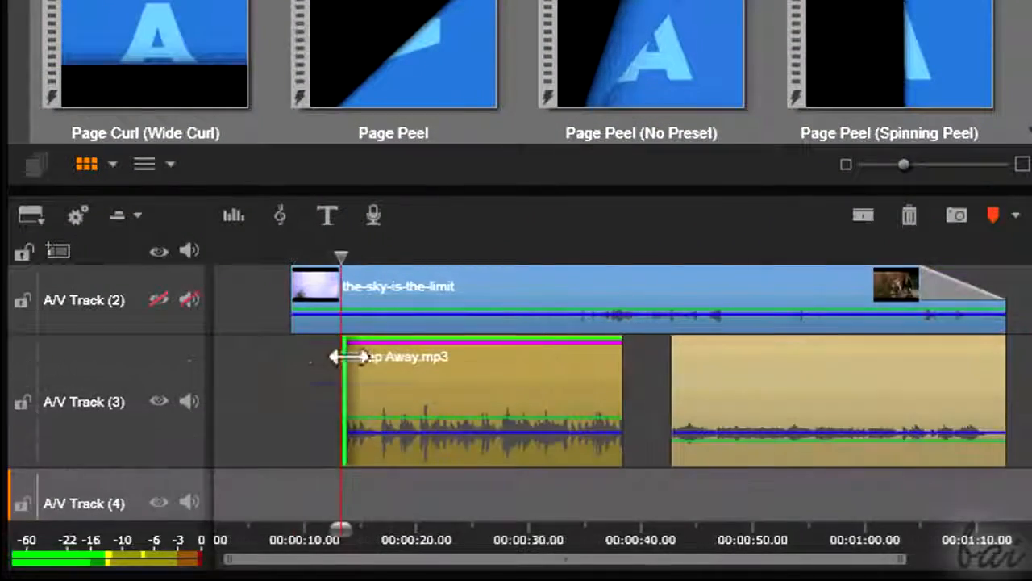
- Add a fade-in to the start of Sleep Away.mp3 and play the timeline from just before the-sky-is-the-limit's fade-out
drag(344, 357, 367, 363)
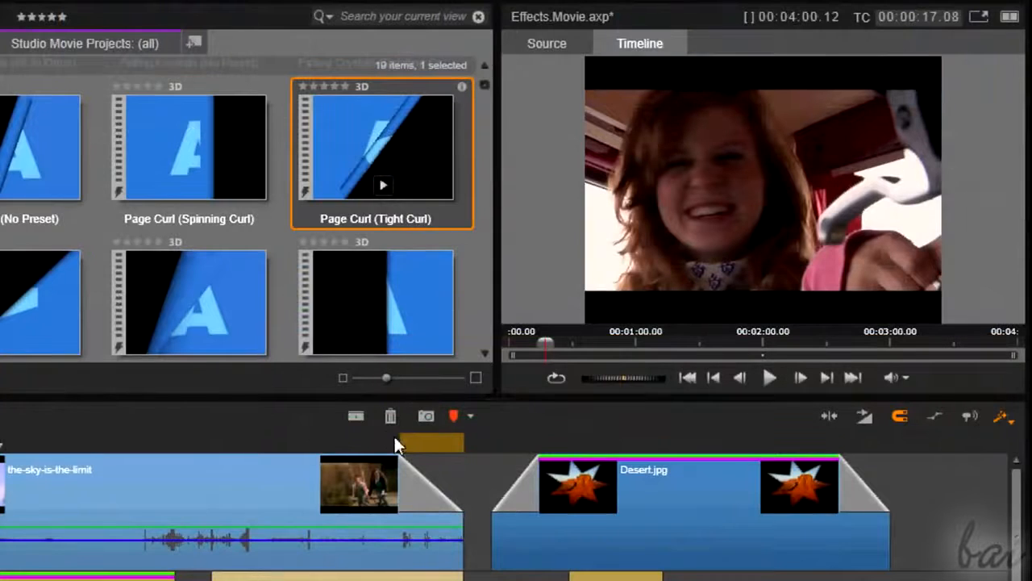
click(394, 442)
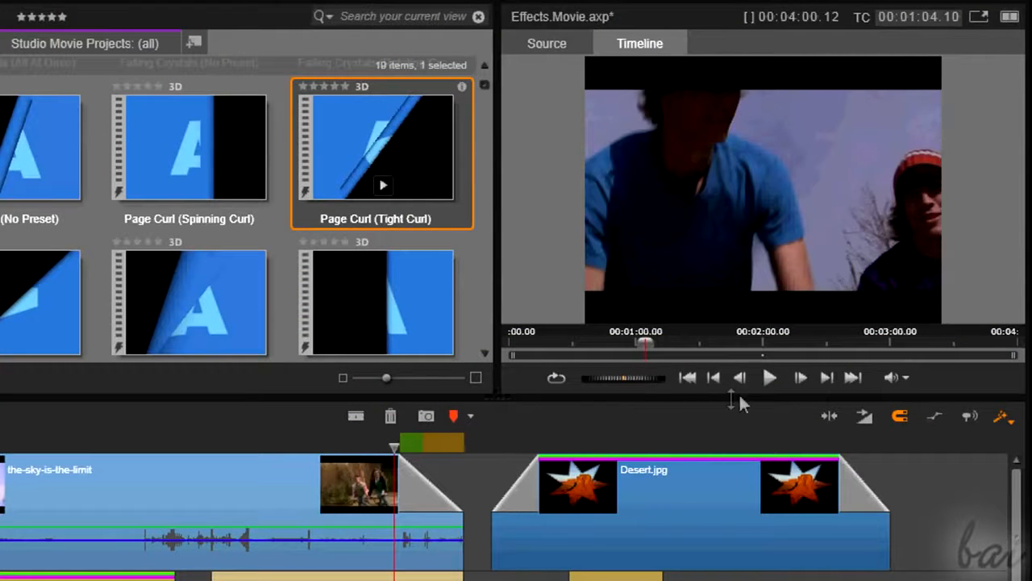
click(770, 377)
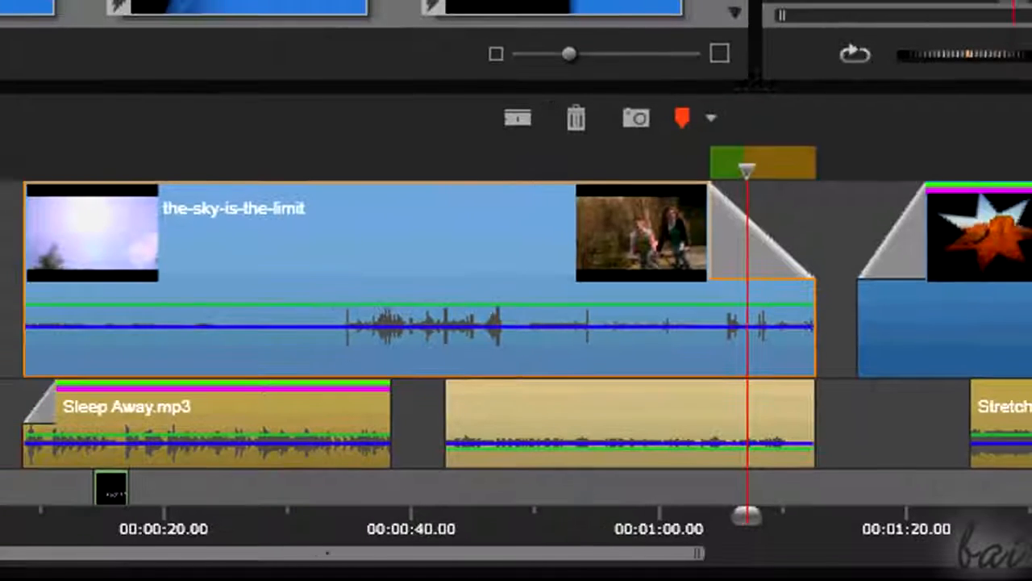
- Lower the whole volume line of the-sky-is-the-limit and raise it back above the waveform
drag(477, 306, 482, 369)
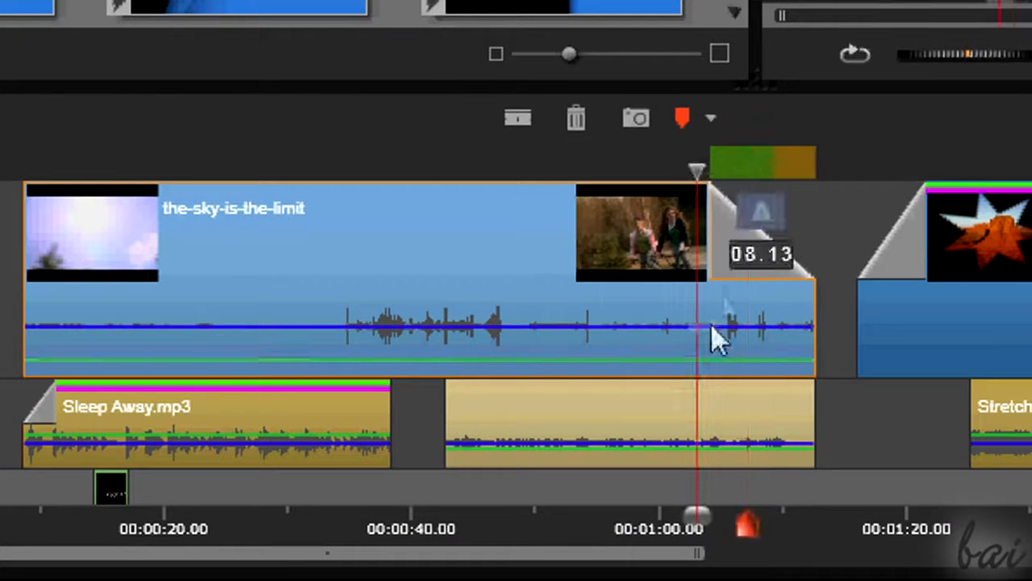
drag(699, 348, 714, 300)
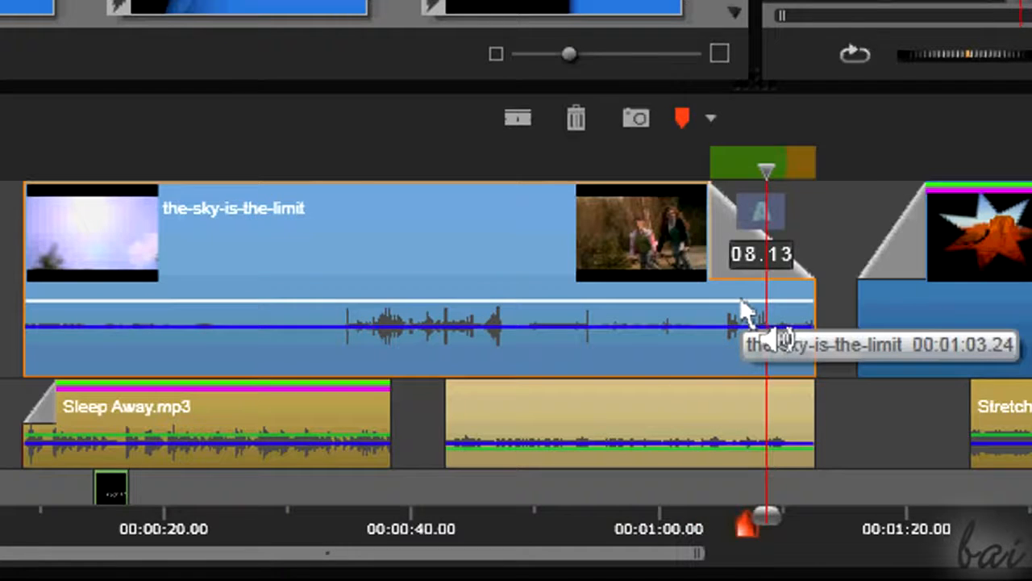
- Add a volume keyframe where the-sky-is-the-limit's fade-out begins, slope the volume down to the clip's end and scrub through it
right_click(715, 315)
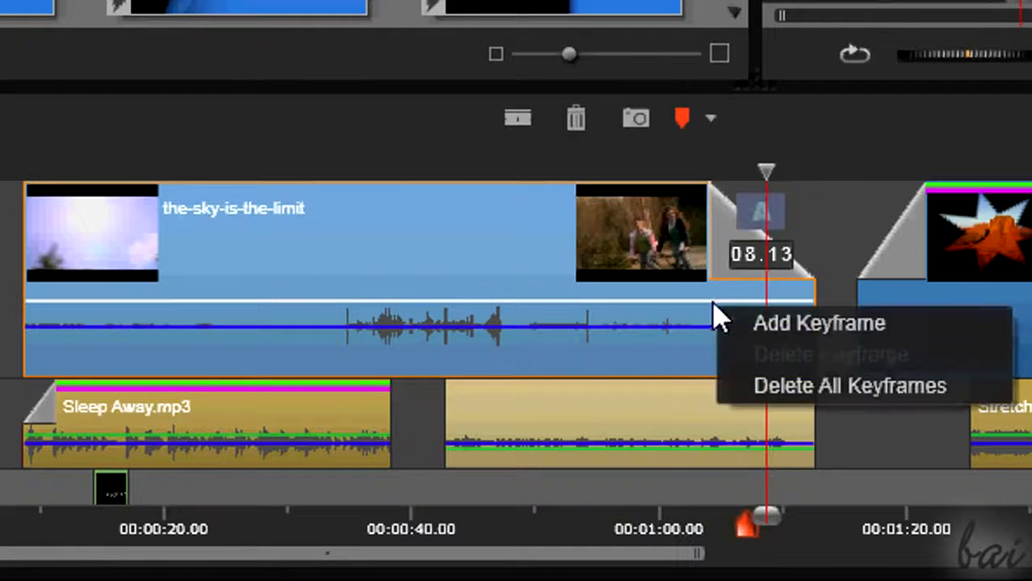
click(779, 331)
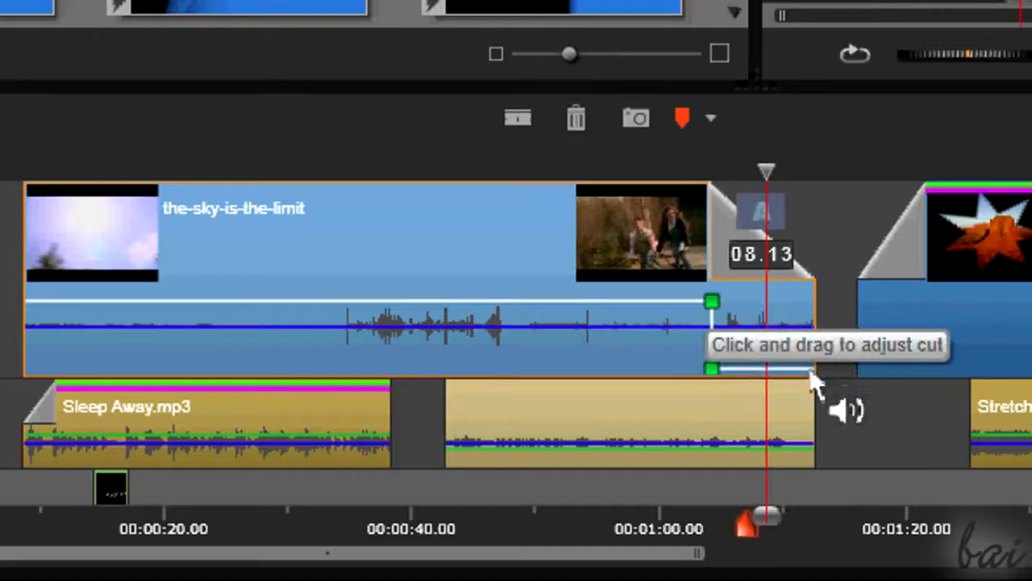
drag(713, 367, 816, 369)
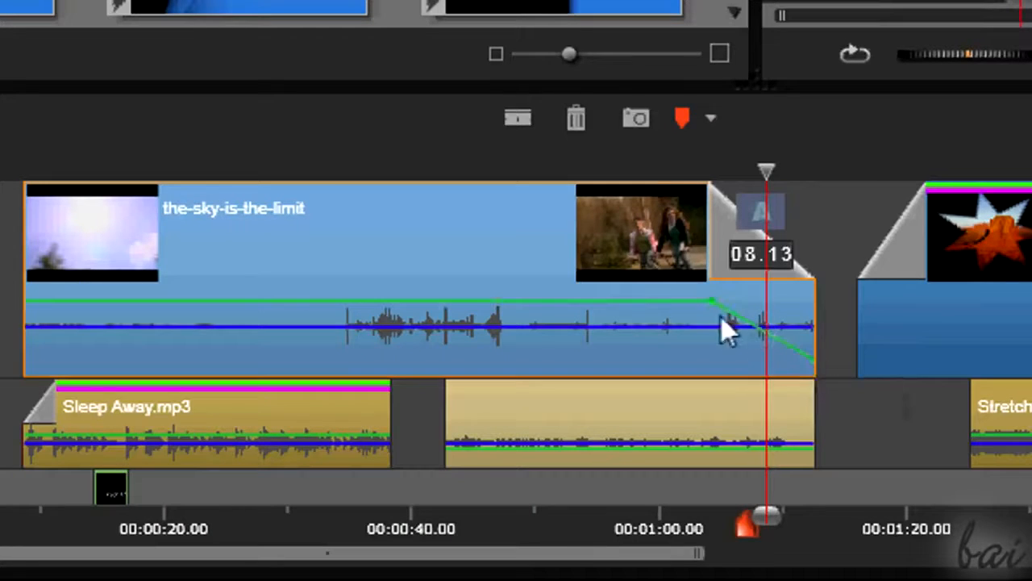
drag(708, 297, 710, 302)
drag(764, 168, 692, 168)
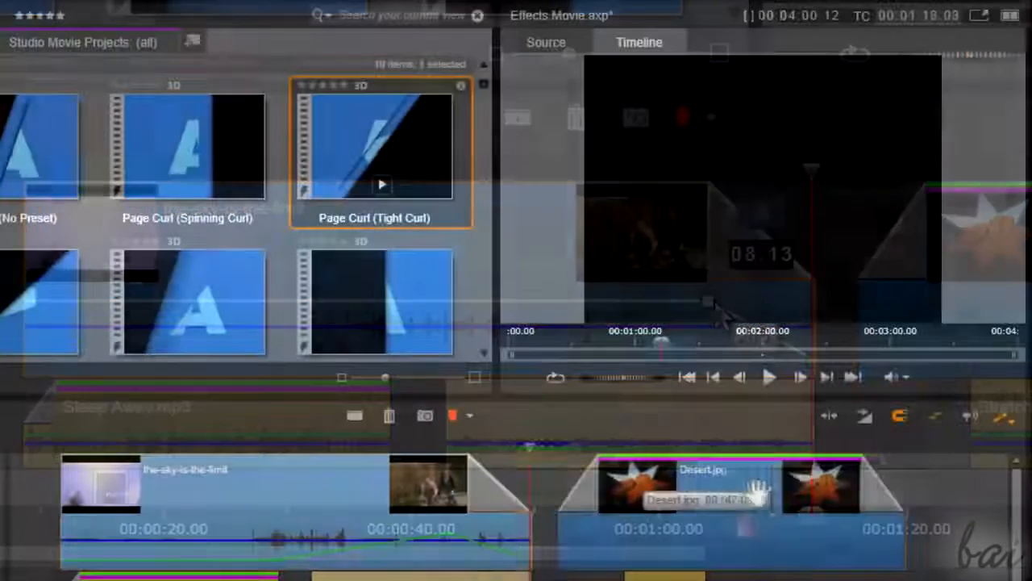
- Move Desert.jpg earlier over the end of the-sky-is-the-limit so it starts where that clip's fade-out began, and scrub through the transition
mouse_move(754, 489)
mouse_down()
mouse_move(785, 489)
mouse_move(647, 491)
mouse_move(718, 495)
mouse_move(653, 503)
mouse_move(743, 505)
mouse_move(672, 506)
mouse_up()
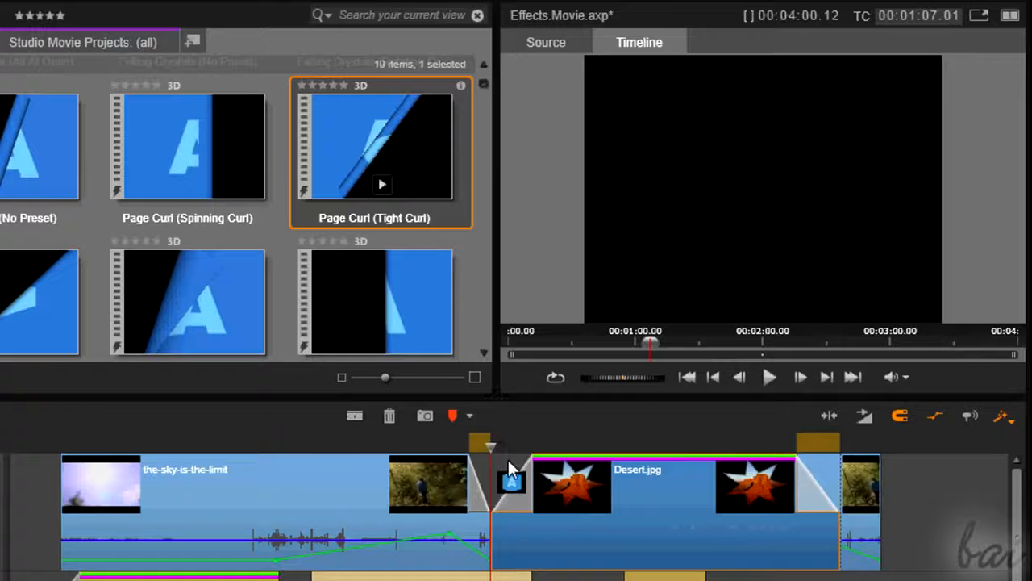
drag(598, 497, 578, 500)
drag(471, 448, 511, 449)
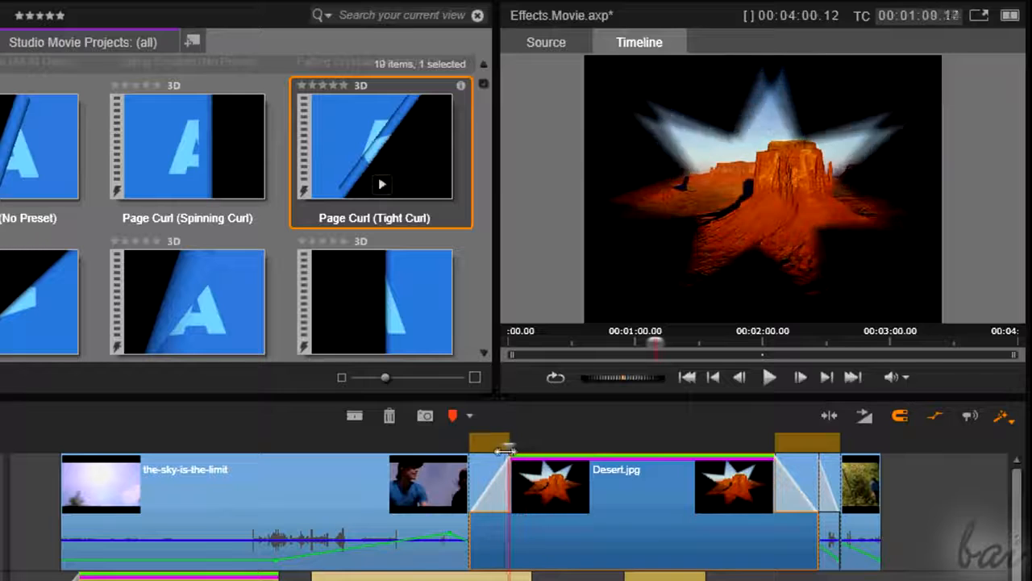
mouse_move(464, 449)
mouse_down()
mouse_move(456, 450)
mouse_move(530, 449)
mouse_up()
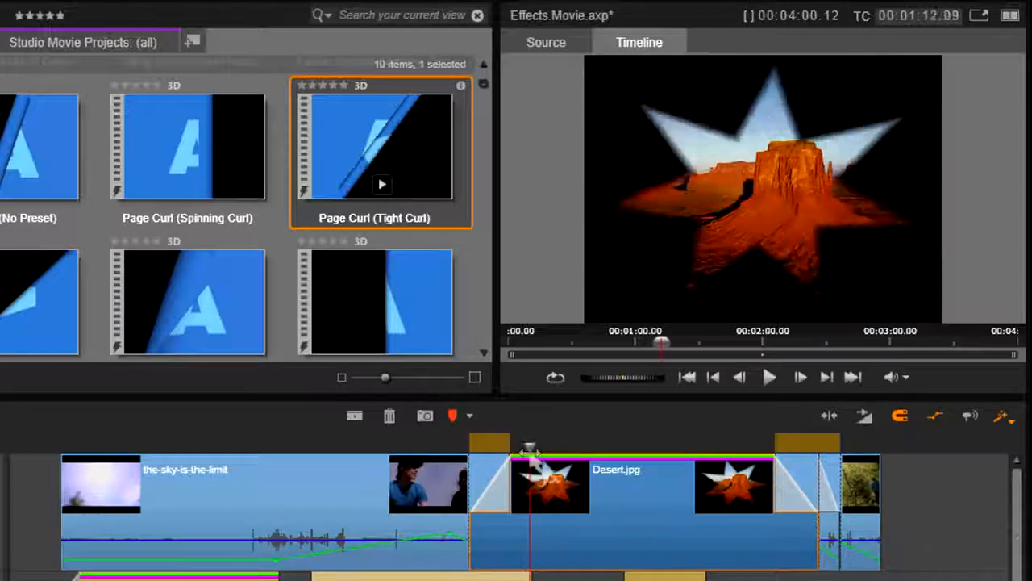